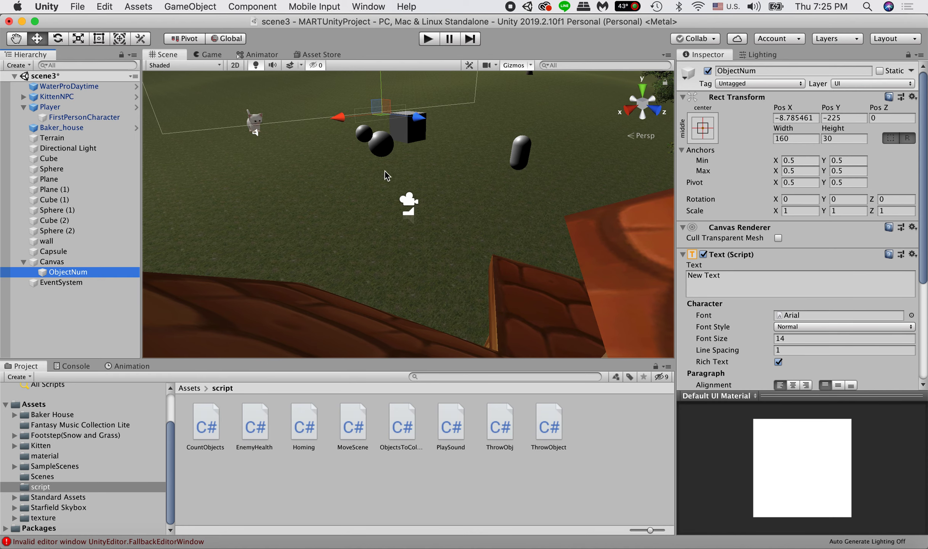
Duplicate the capsule twice, placing one copy at about Z 550.42 and the other nearer the house at about X 854.18, Y 68.69, Z 547.85.
left_click(521, 153)
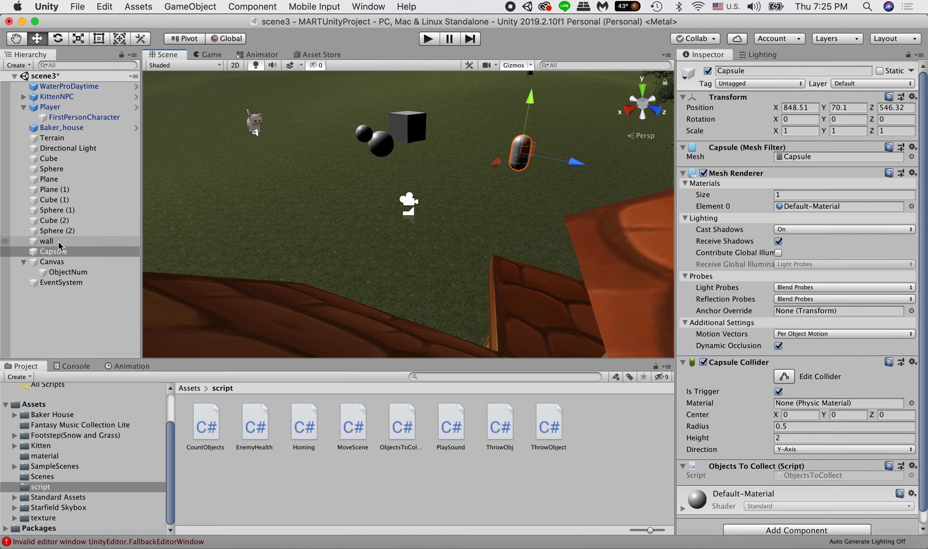
key("super+d")
left_click_drag(576, 162, 646, 163)
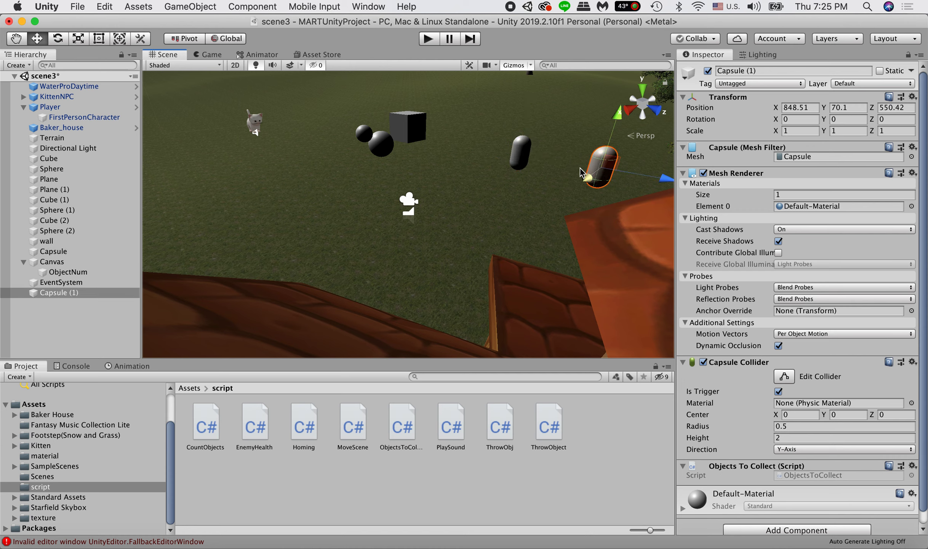
key("super+d")
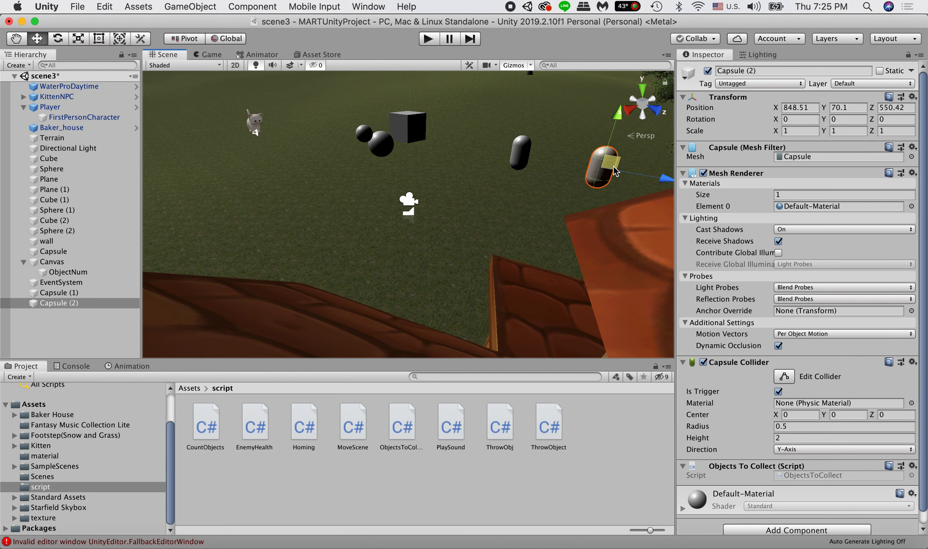
left_click_drag(610, 164, 545, 232)
Play-test the scene, walking the player up to the capsules to check collecting and the on-screen text, and stop the game.
left_click(428, 39)
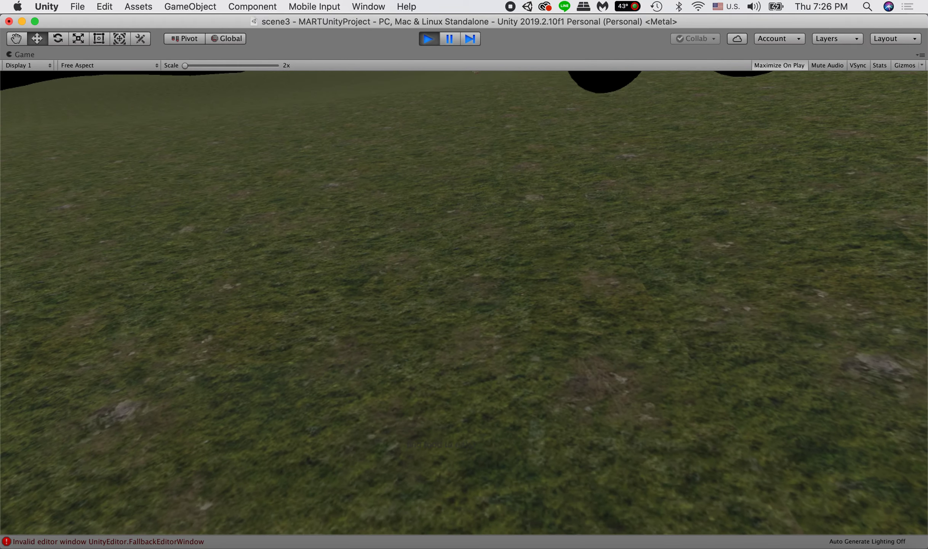
key("w")
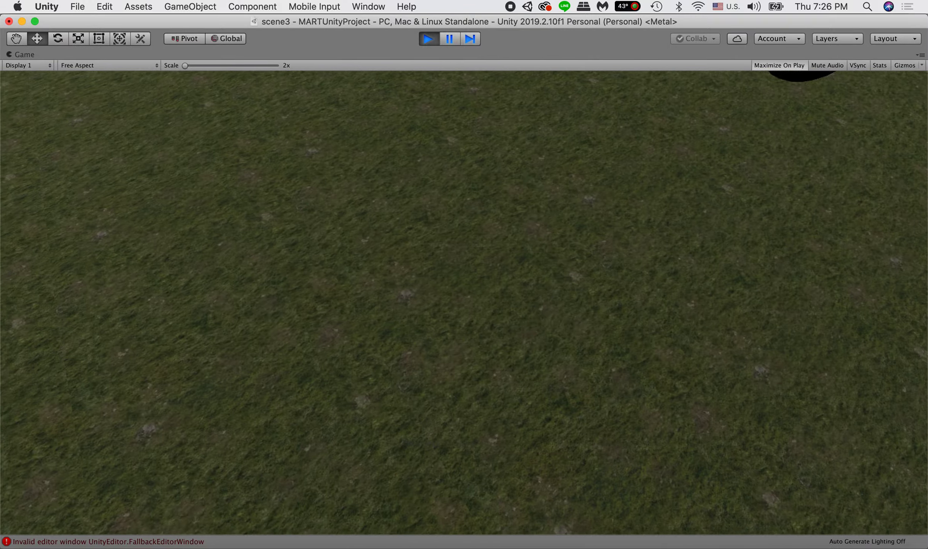
key("w")
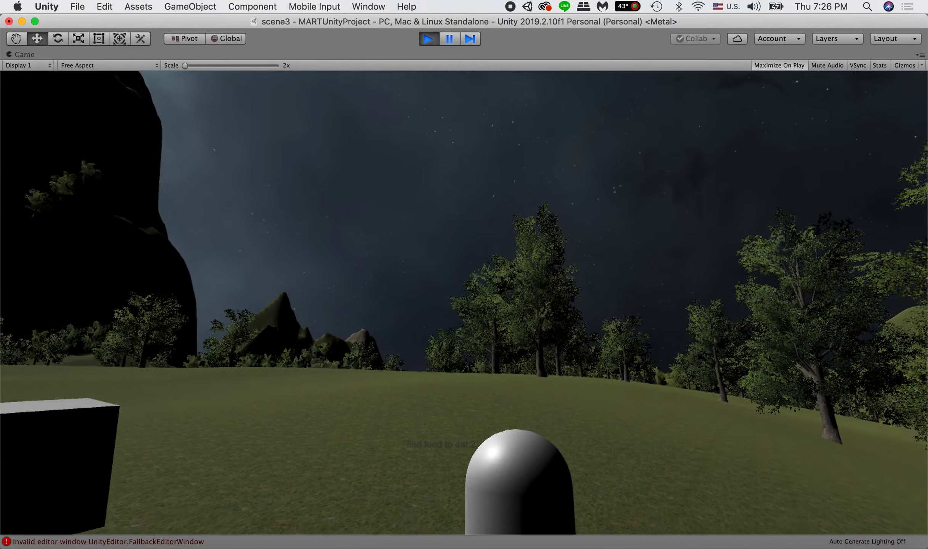
key("w")
key("w")
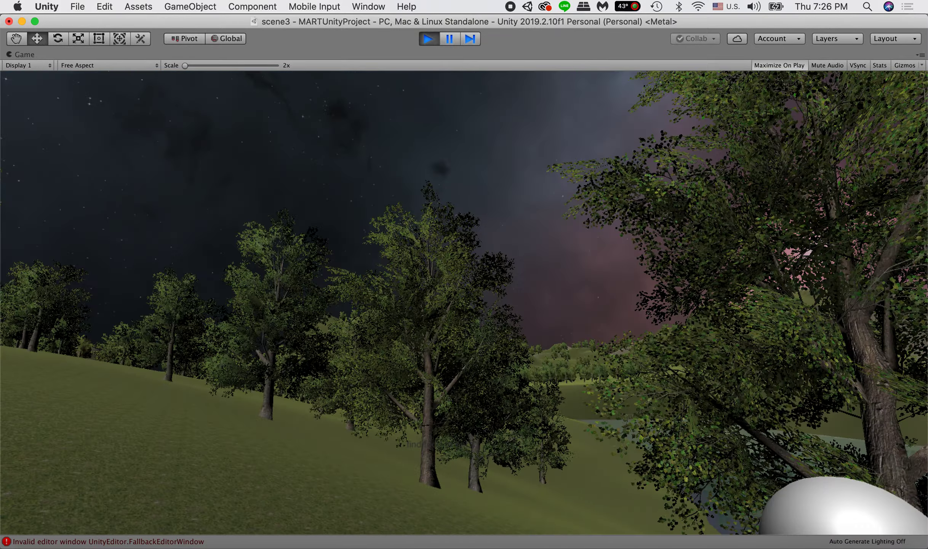
key("w")
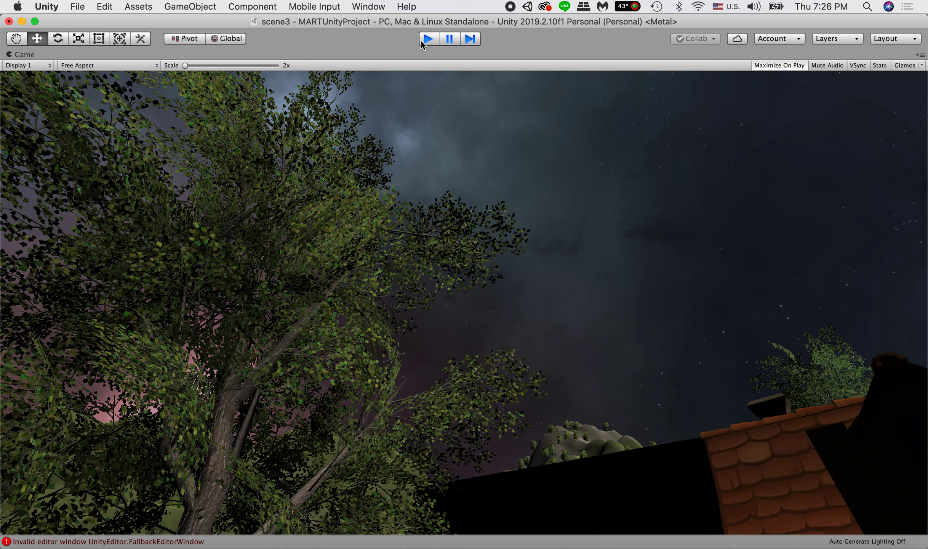
key("super+p")
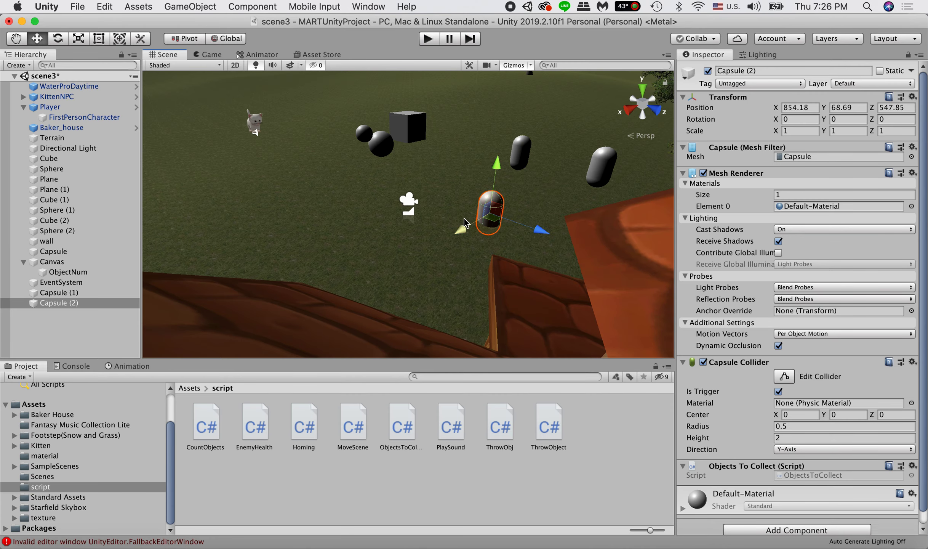
Set the ObjectNum text's font size to 24 and its color to white (FFFFFF).
left_click(56, 283)
left_click(59, 273)
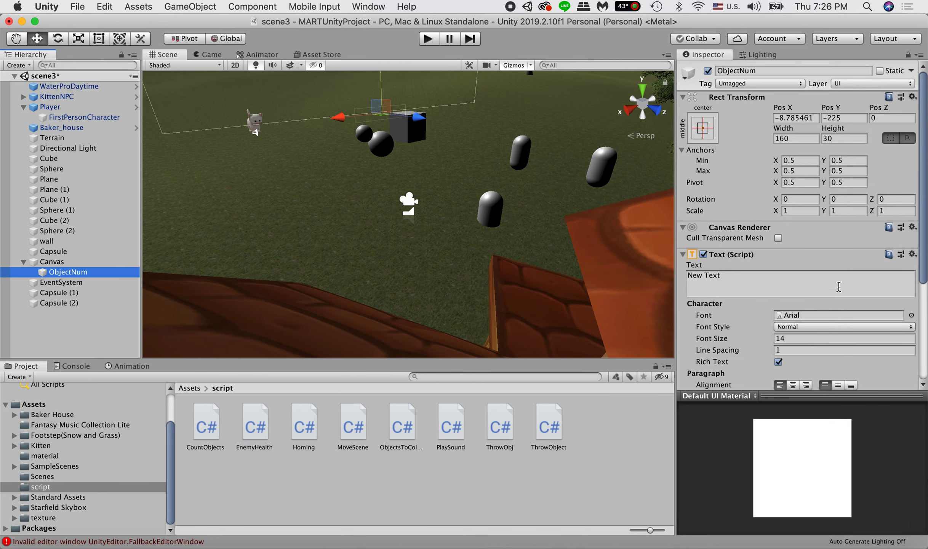
scroll(839, 287, "down", 5)
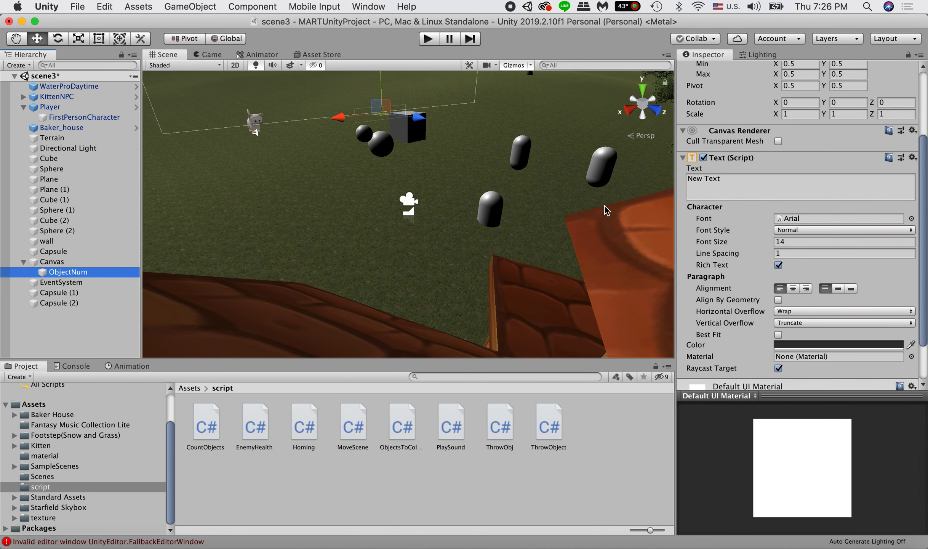
left_click(791, 242)
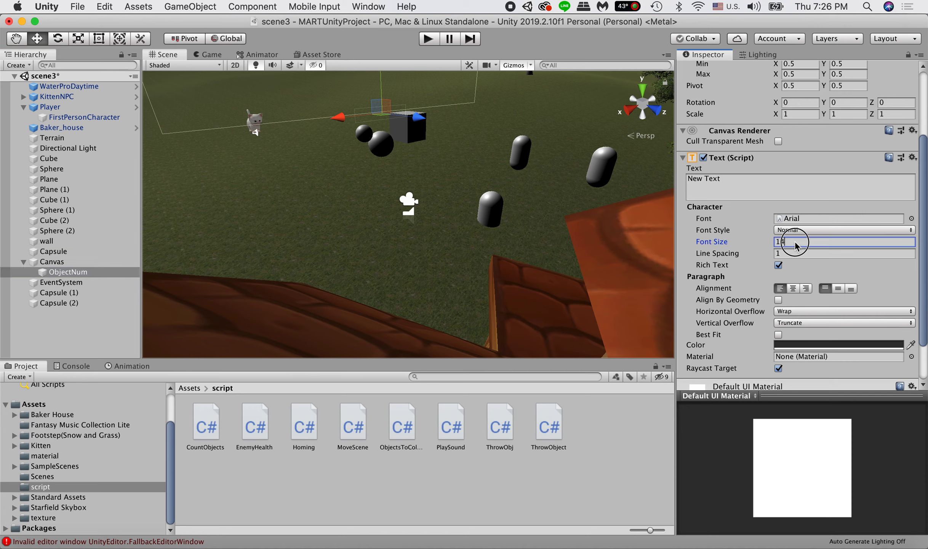
type("24")
left_click(805, 345)
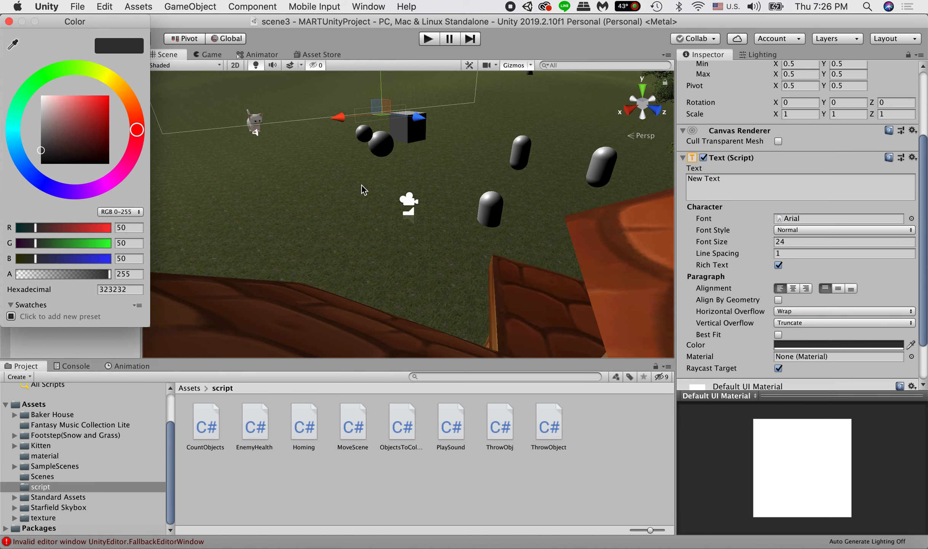
left_click_drag(58, 133, 34, 82)
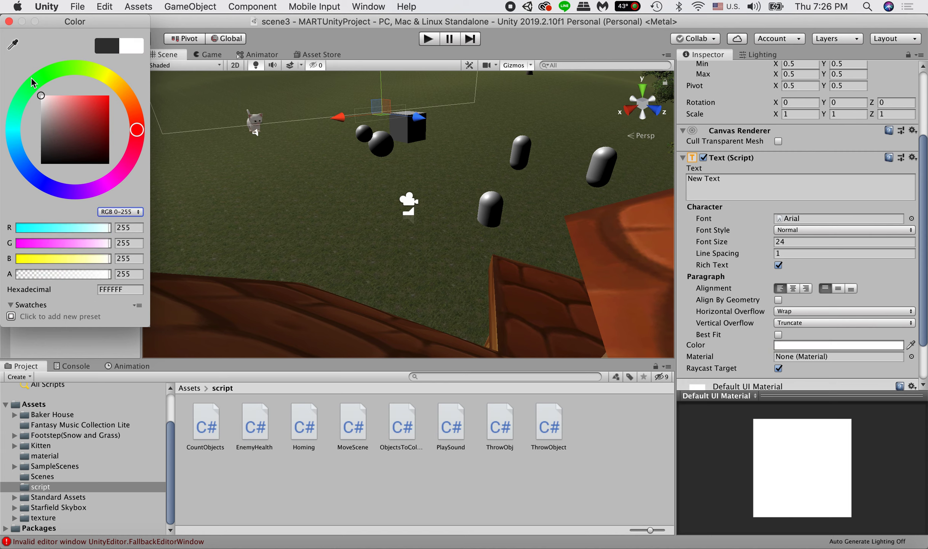
left_click(9, 22)
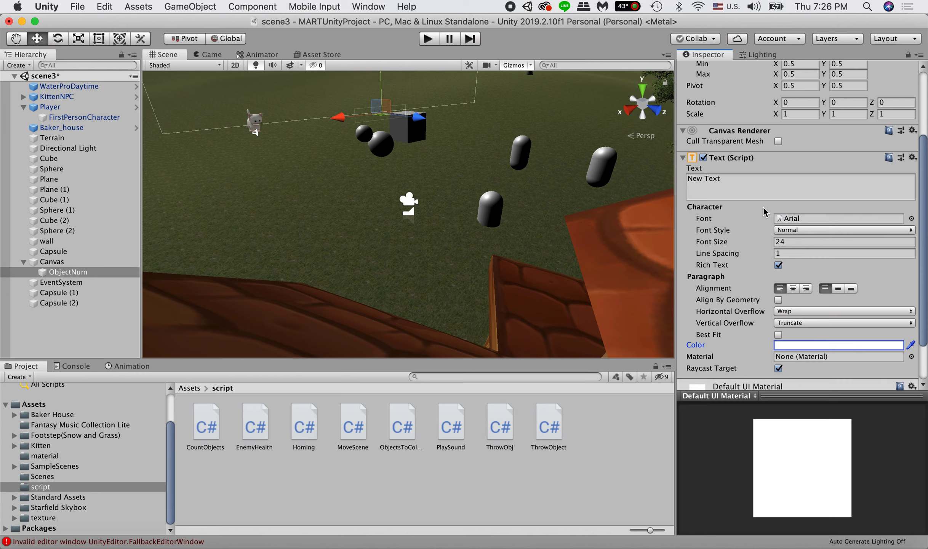
Run the game and walk toward the capsules to check how the restyled ObjectNum text reads, and stop the game.
left_click(425, 40)
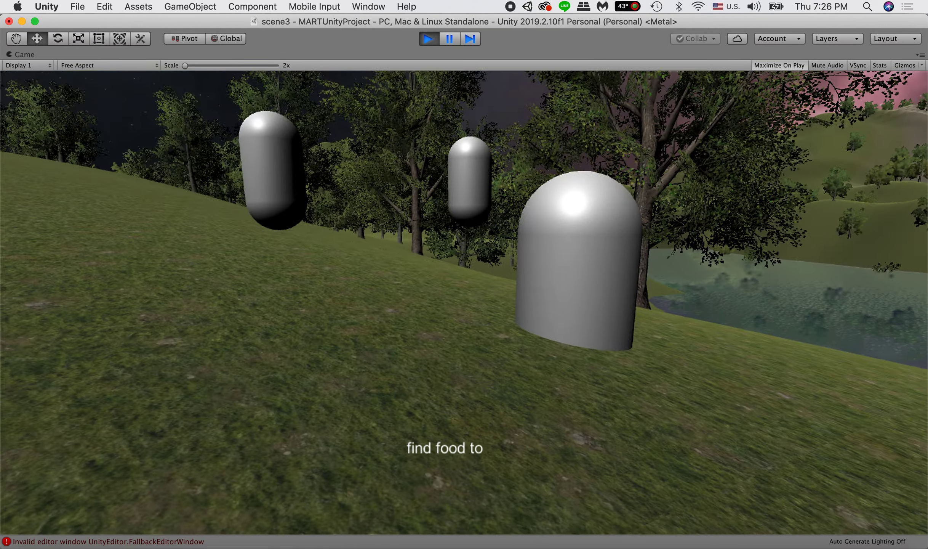
key("w")
key("w")
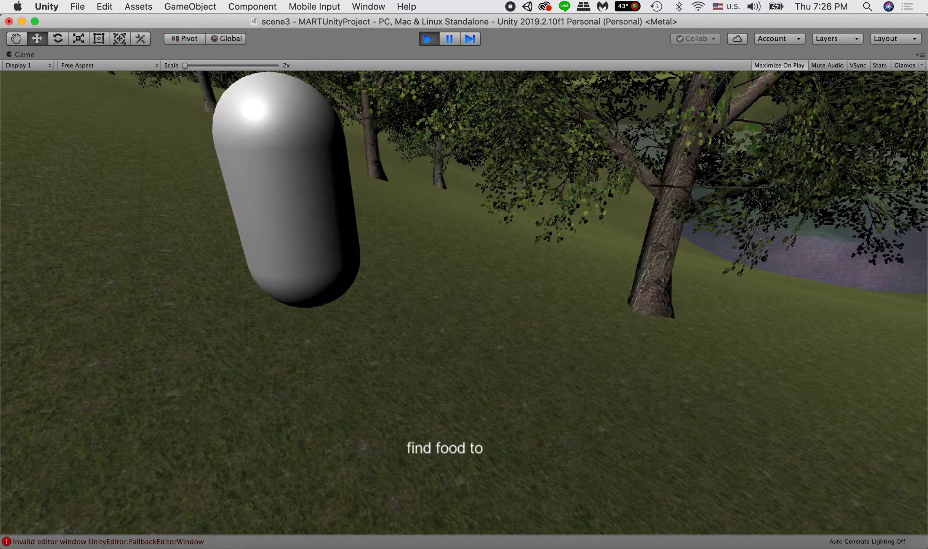
key("Escape")
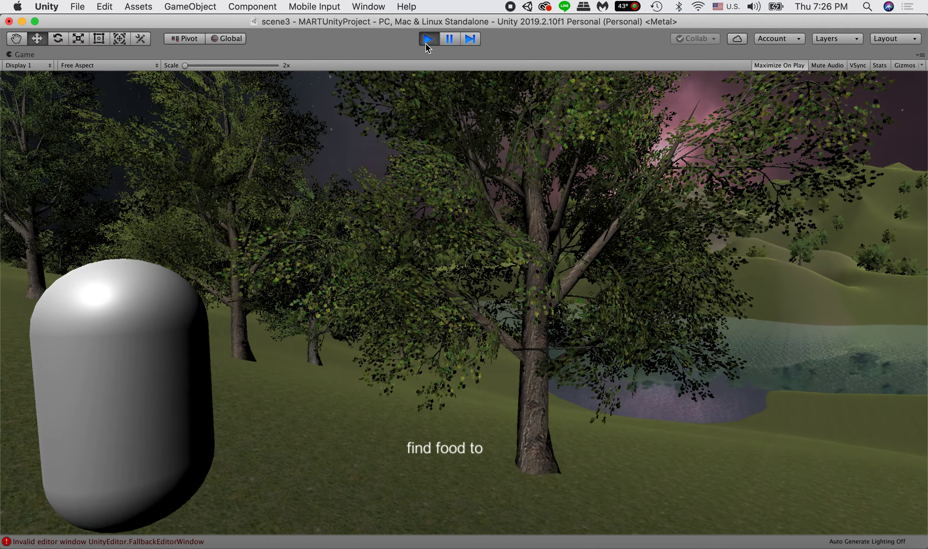
key("super+p")
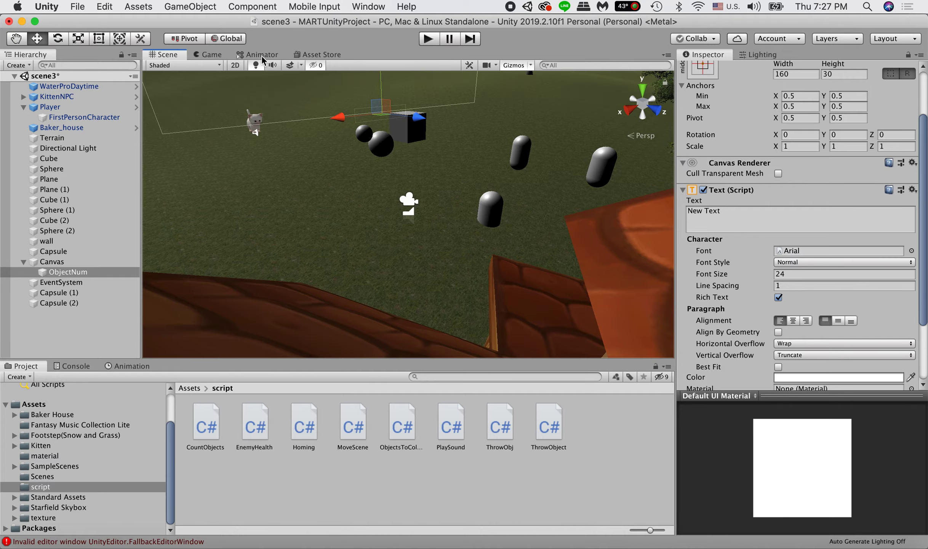
Switch the scene to 2D view and enlarge the ObjectNum text box to about 391 wide by 232 high.
left_click(235, 65)
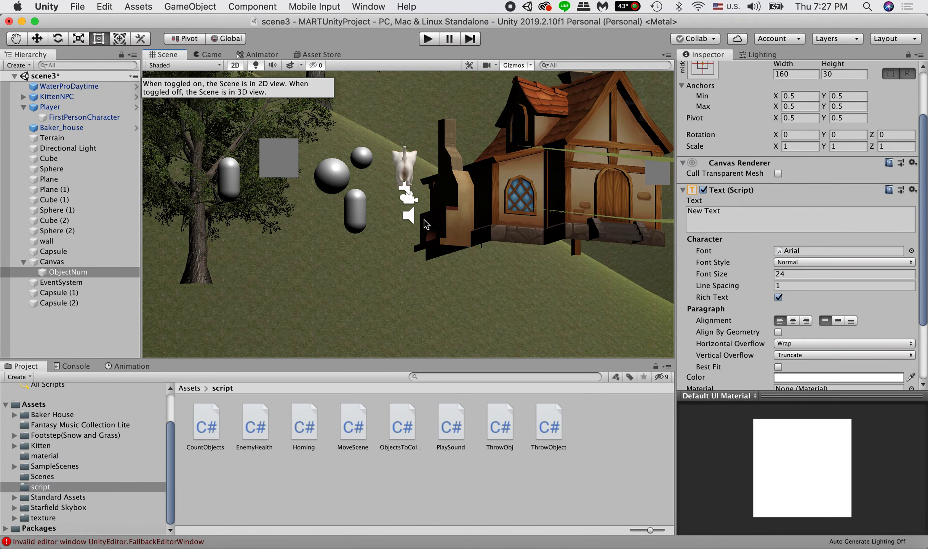
scroll(424, 220, "down", 15)
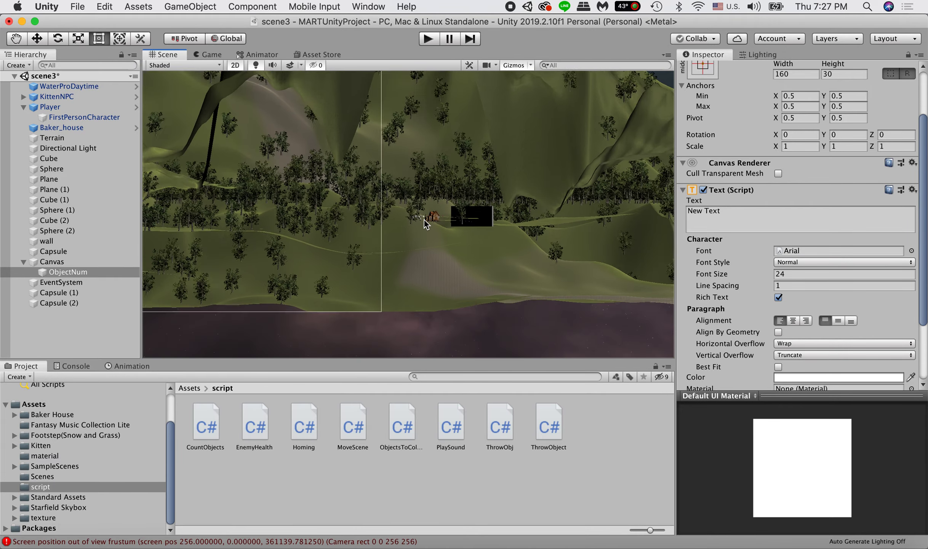
scroll(424, 220, "down", 10)
scroll(266, 254, "down", 2)
scroll(266, 254, "down", 2)
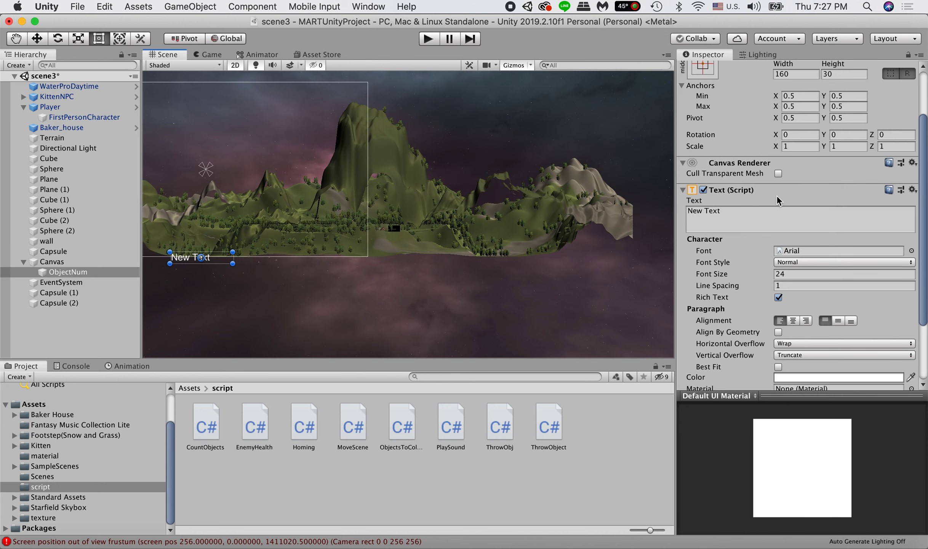
scroll(777, 195, "up", 3)
scroll(777, 198, "down", 3)
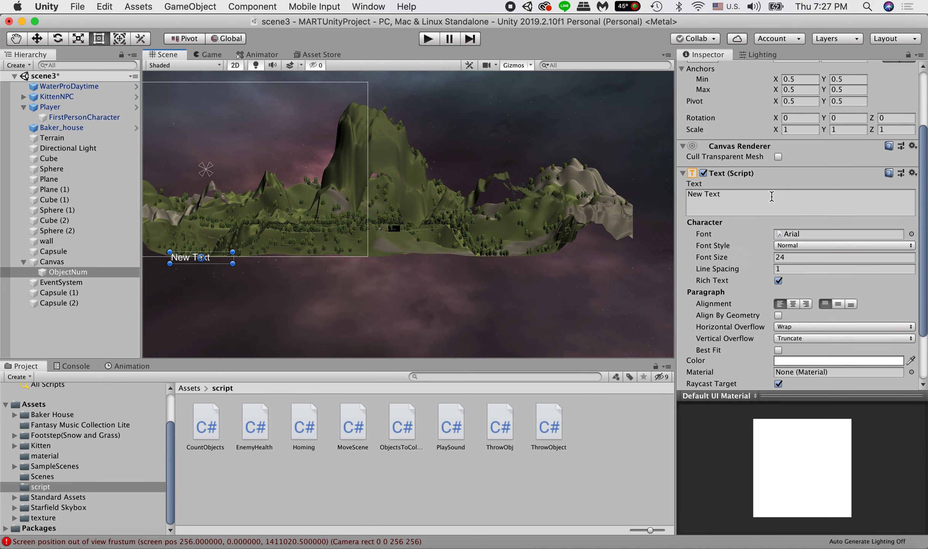
left_click_drag(235, 265, 309, 271)
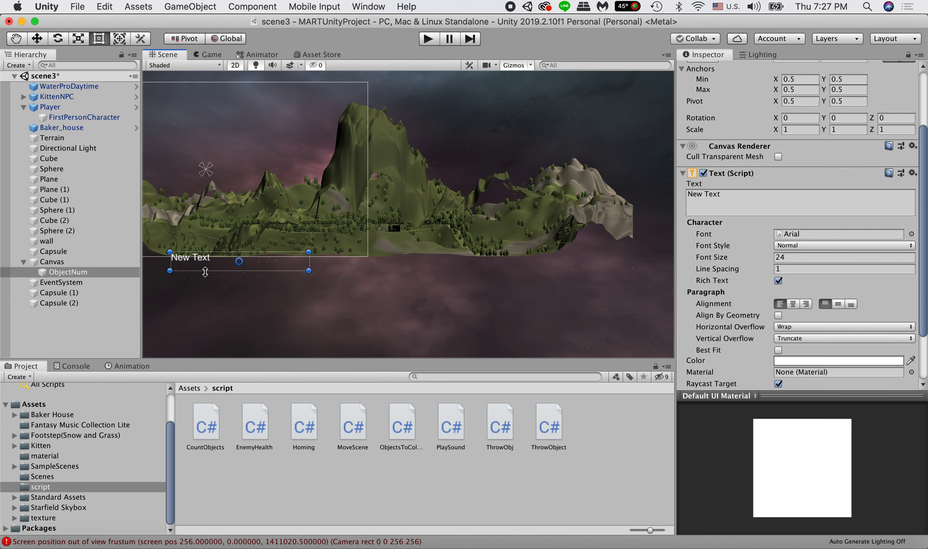
left_click_drag(169, 251, 156, 180)
scroll(156, 181, "down", 1)
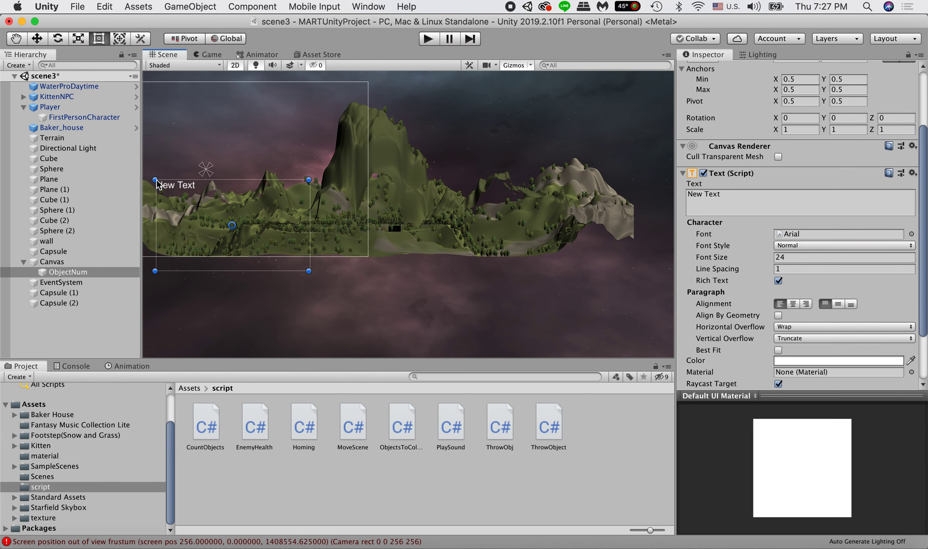
Move the ObjectNum text box toward the canvas's upper-left corner, to about Pos X -166.57 and Pos Y 68.2.
middle_click_drag(159, 185, 321, 227)
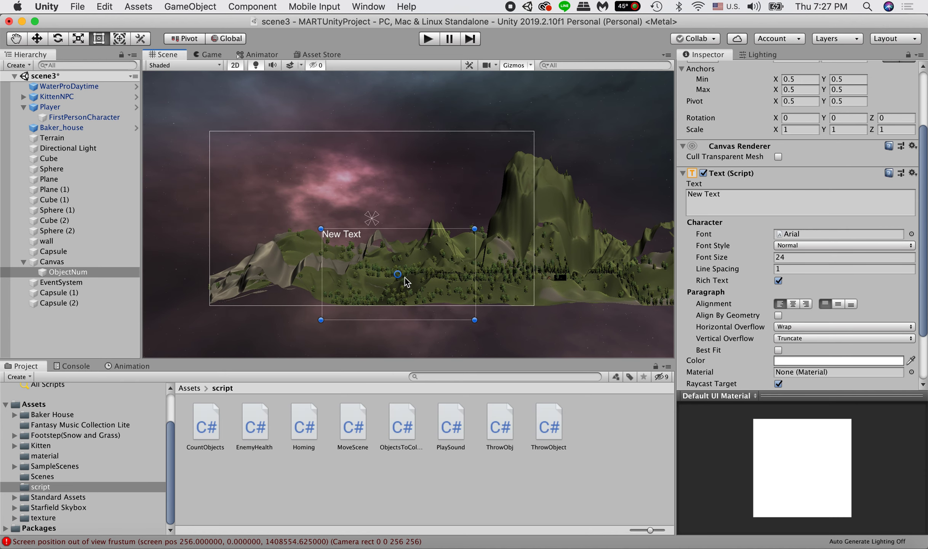
left_click(450, 203)
left_click(344, 238)
mouse_move(349, 232)
left_mouse_down()
mouse_move(324, 198)
mouse_move(356, 227)
left_mouse_up()
left_click(351, 240)
left_click(358, 233)
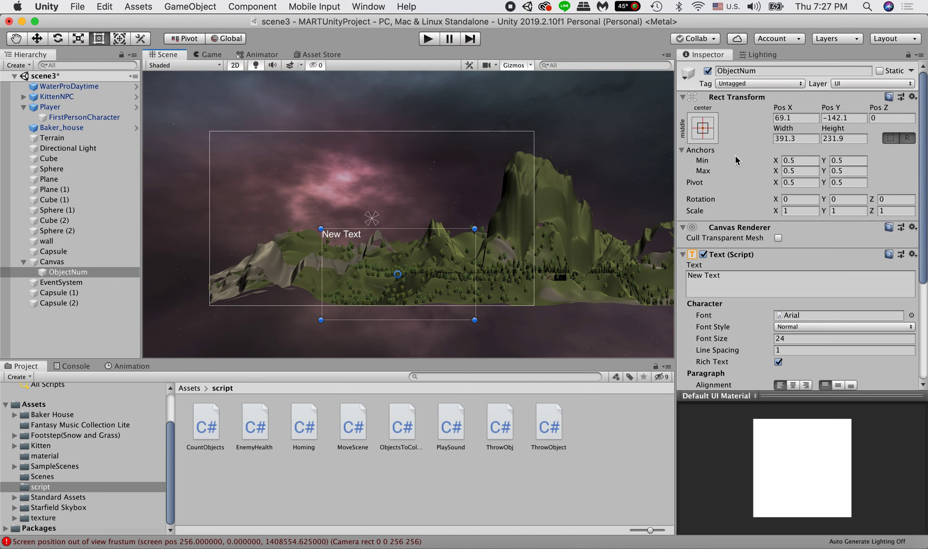
left_click_drag(786, 107, 696, 317)
left_click_drag(831, 107, 860, 16)
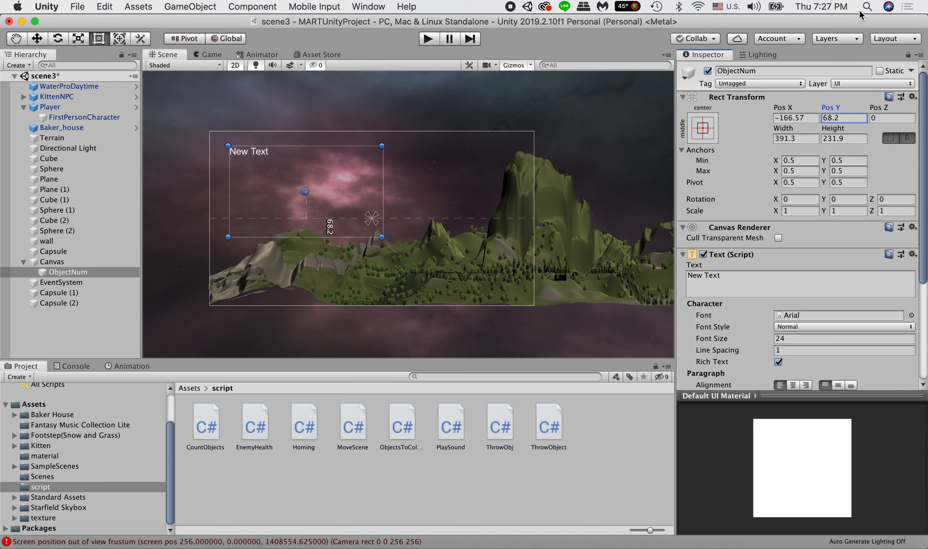
Run the game briefly to check where the repositioned food counter text appears, and stop it.
left_click(703, 130)
left_click(424, 48)
left_click(427, 40)
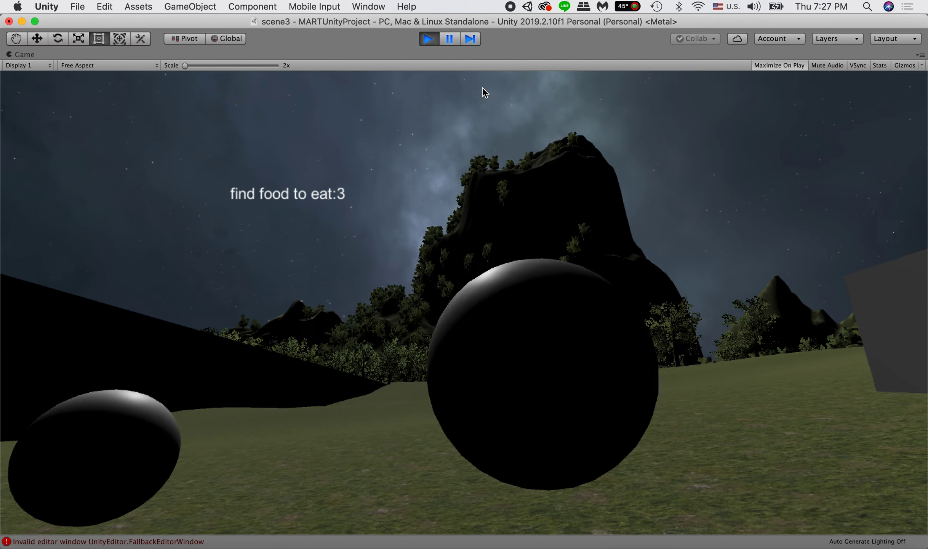
left_click(431, 40)
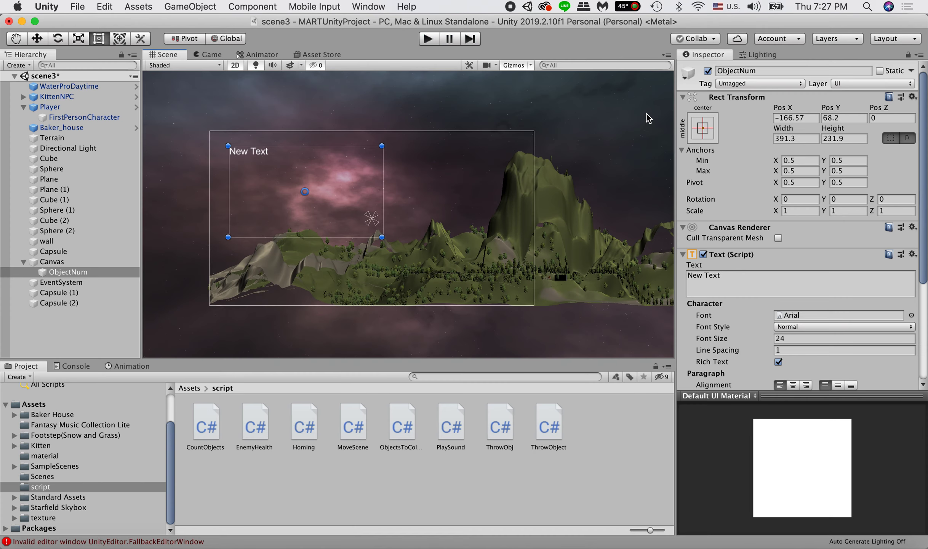
Anchor the ObjectNum text to the top-left of the canvas with the anchor presets.
left_click(703, 128)
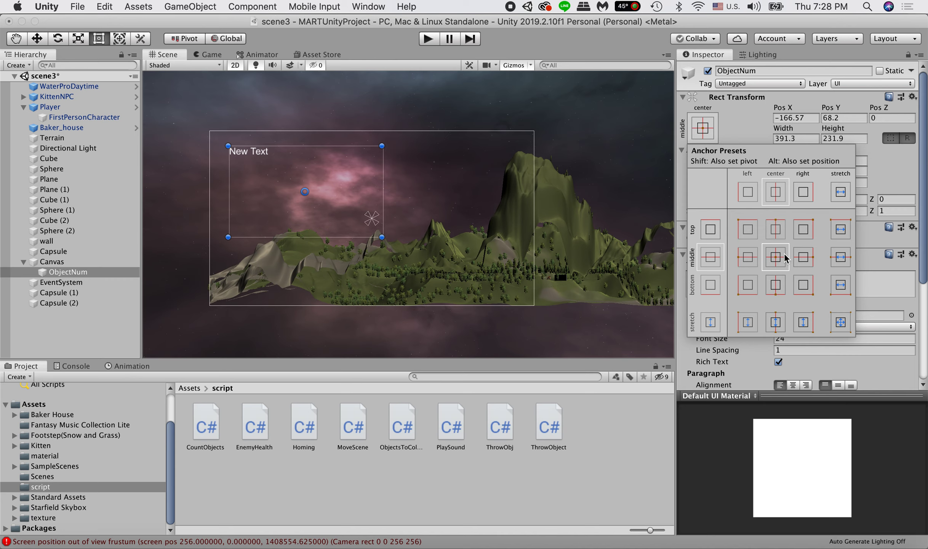
left_click(748, 230)
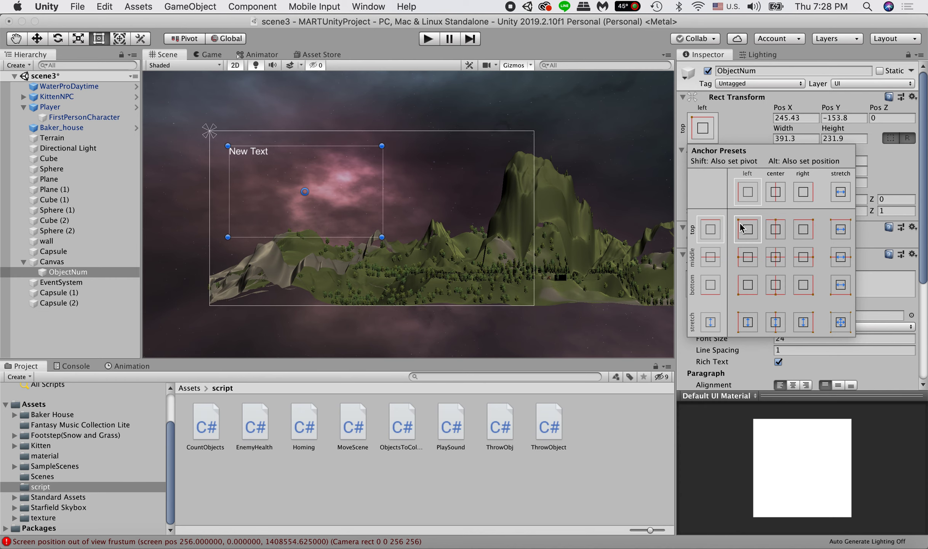
Run the game, walk the player into all the capsules to test the counter text, and stop it.
left_click(429, 39)
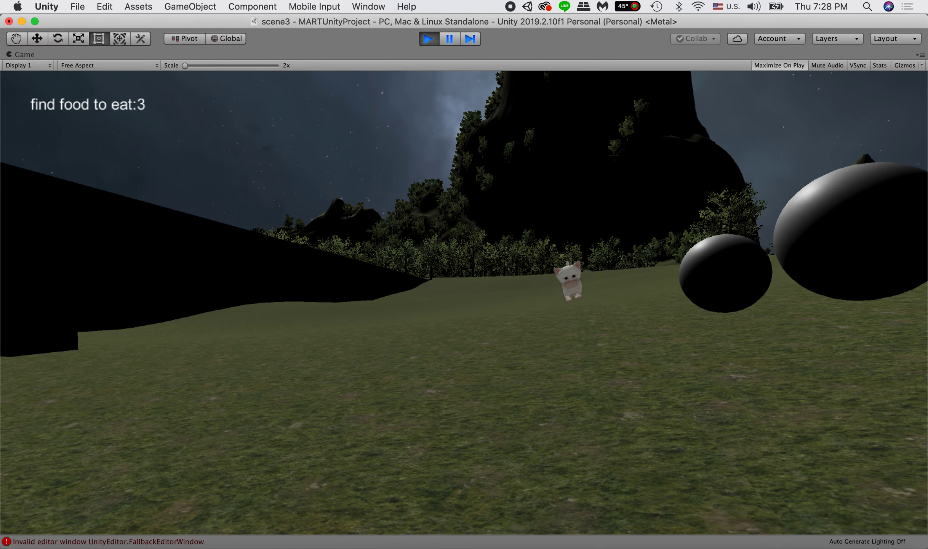
key("d")
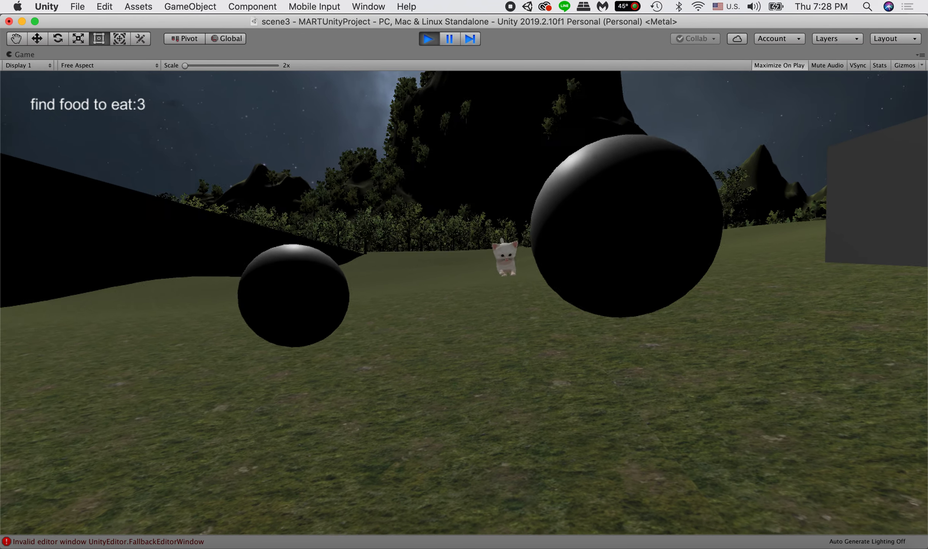
key("w")
key("w")
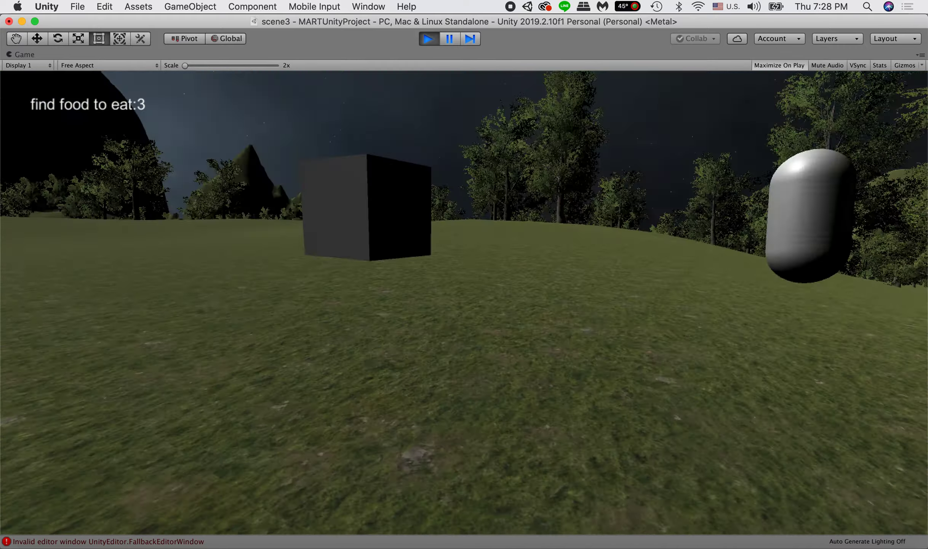
key("w")
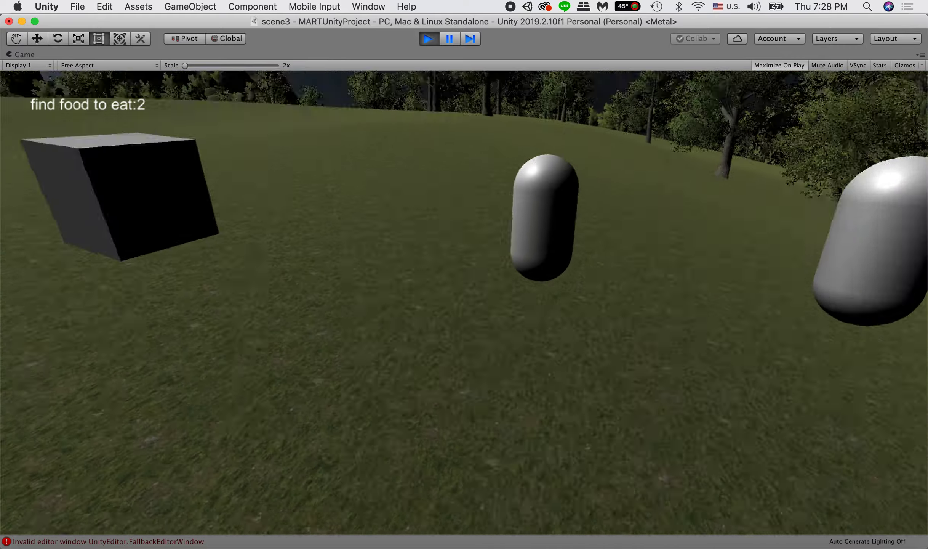
key("w")
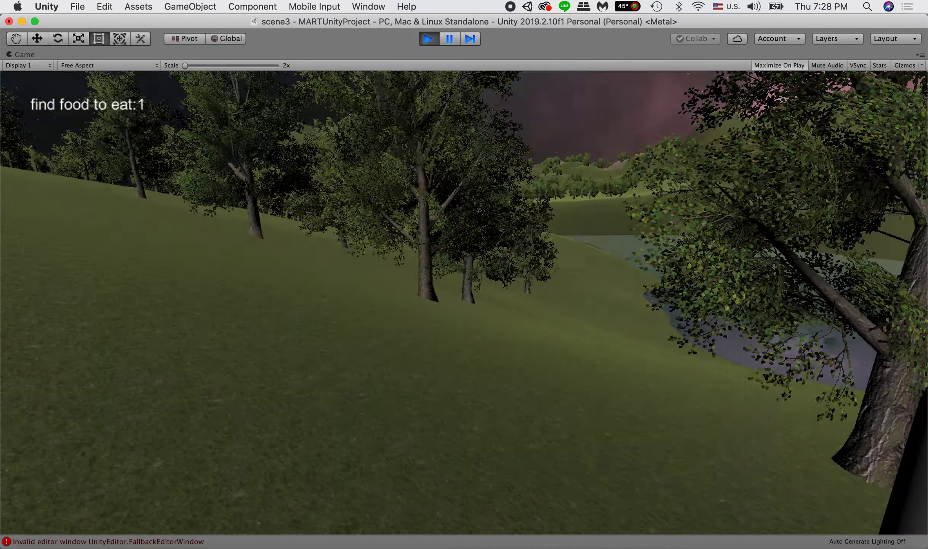
key("w")
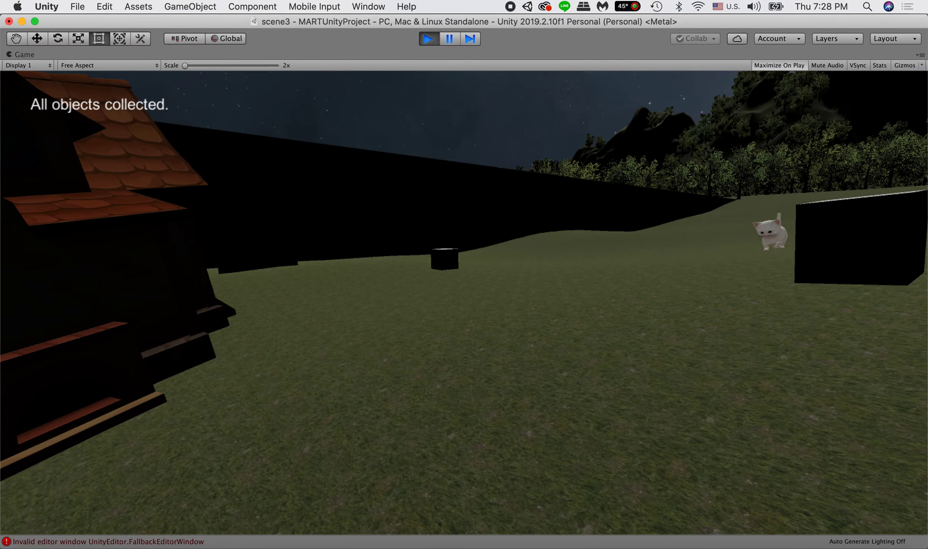
key("Escape")
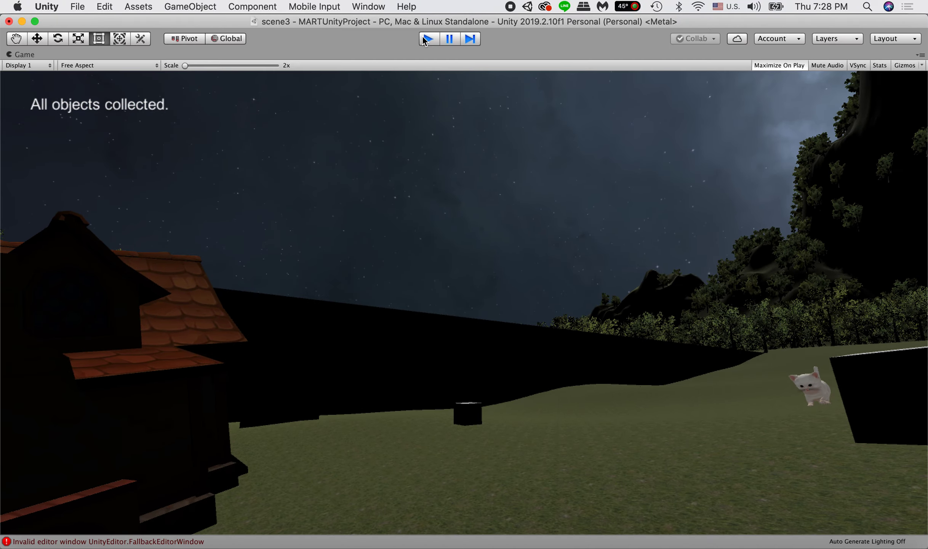
left_click(428, 38)
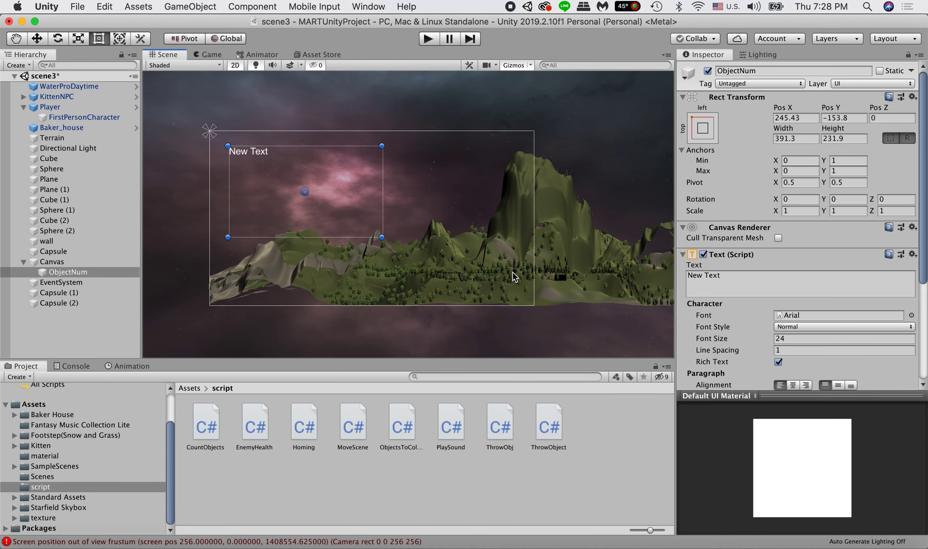
Return the scene to 3D view and focus it on the Player.
left_click(212, 430)
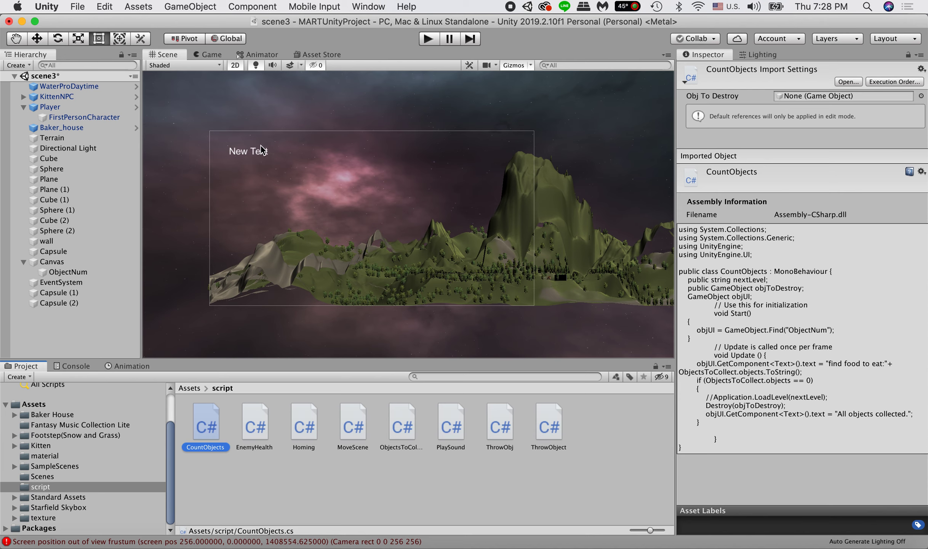
left_click(240, 68)
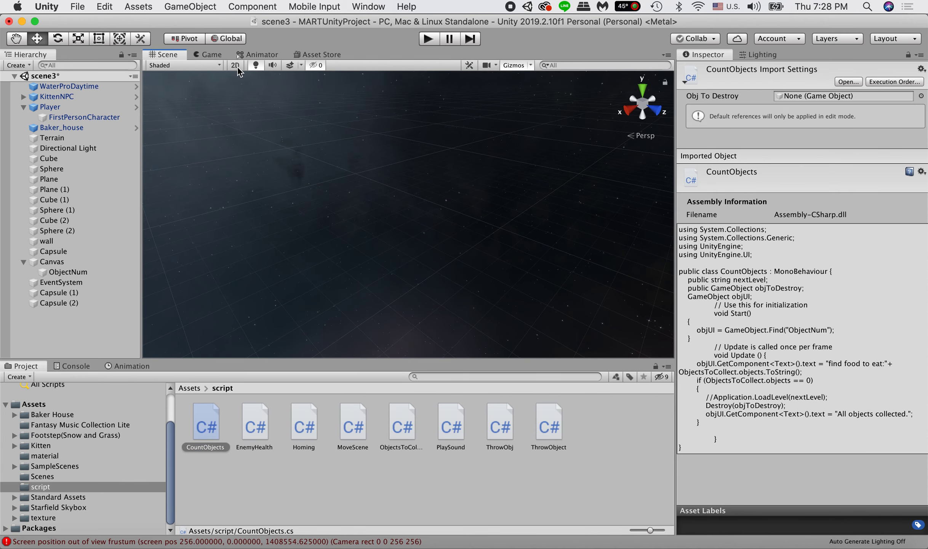
left_click(235, 66)
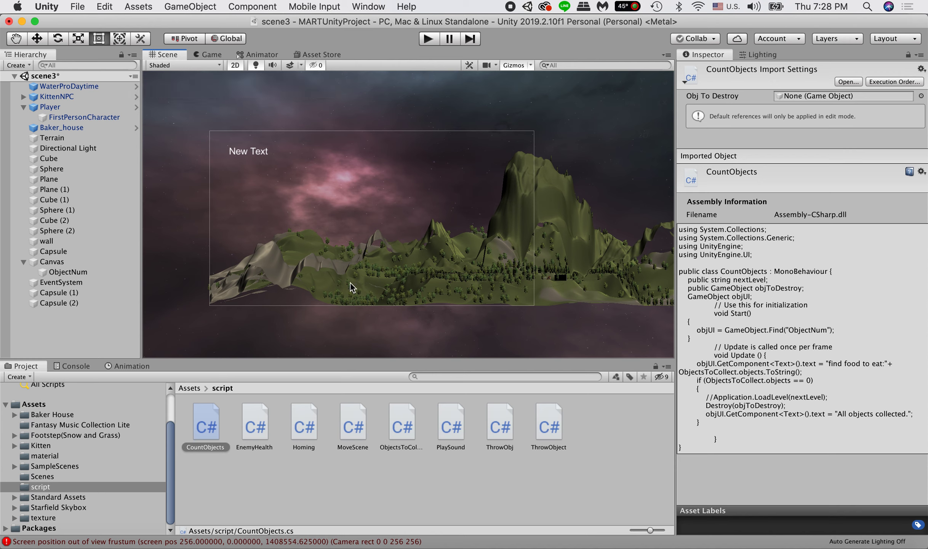
scroll(268, 141, "down", 2)
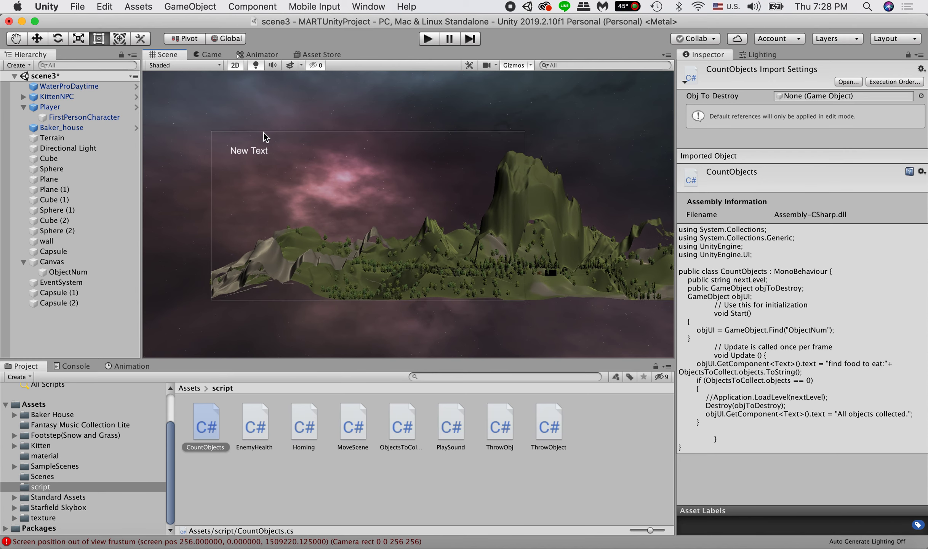
middle_click_drag(358, 206, 338, 235)
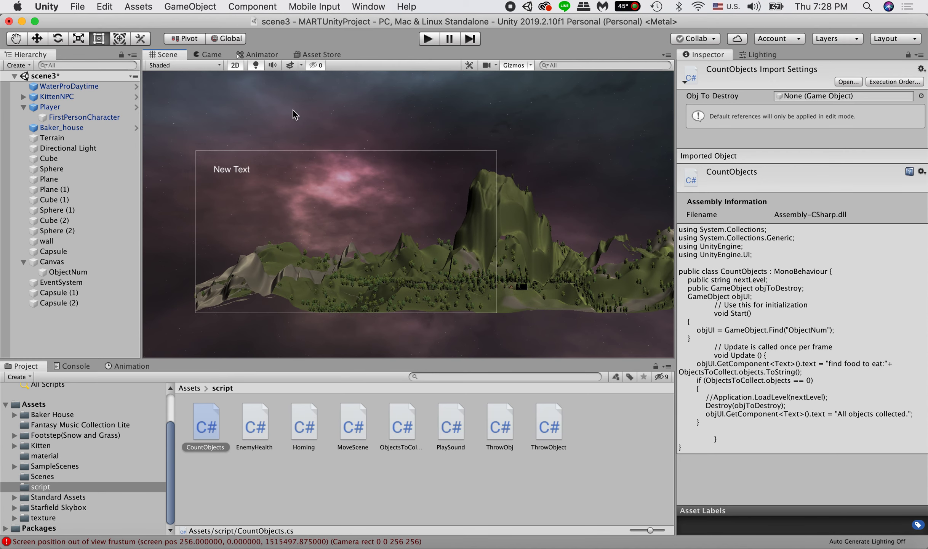
left_click(235, 66)
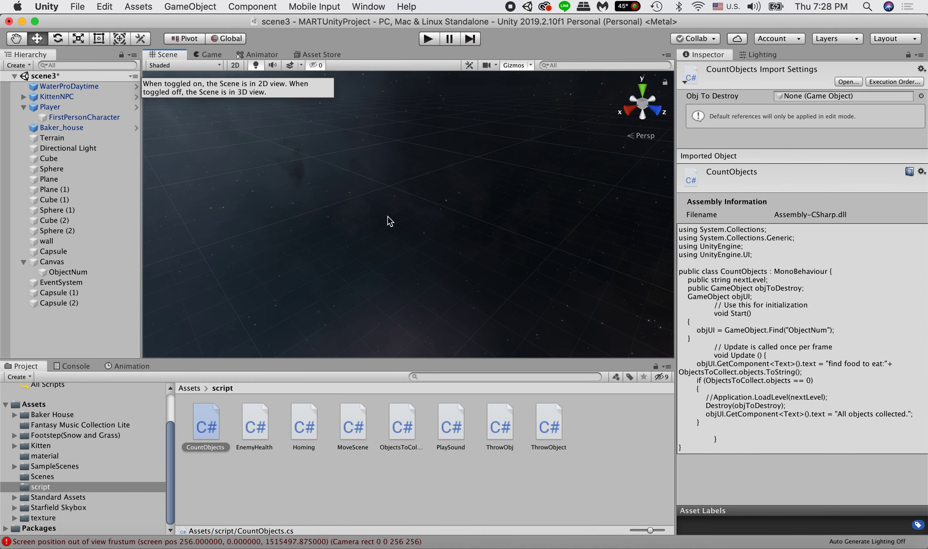
double_click(58, 107)
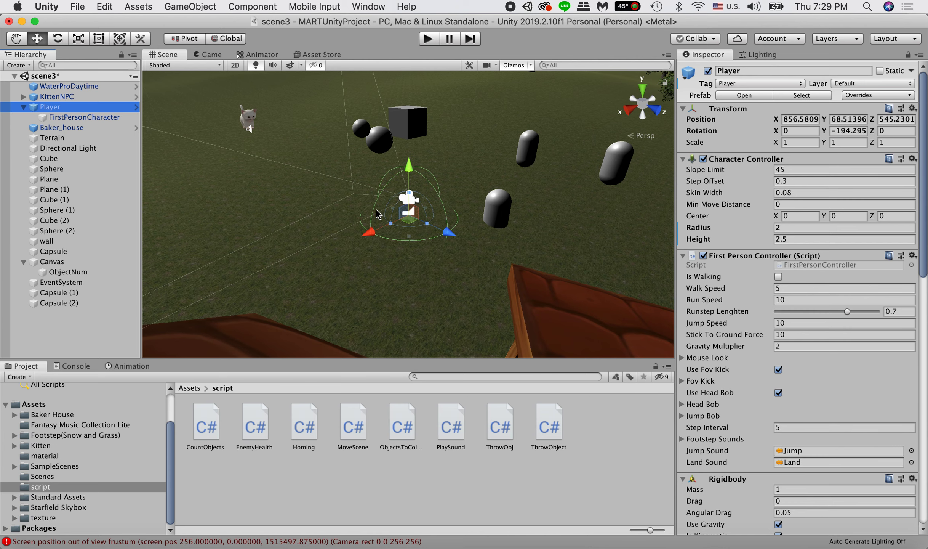
Open the CountObjects script in Visual Studio and dismiss the update window without installing anything.
left_click(206, 425)
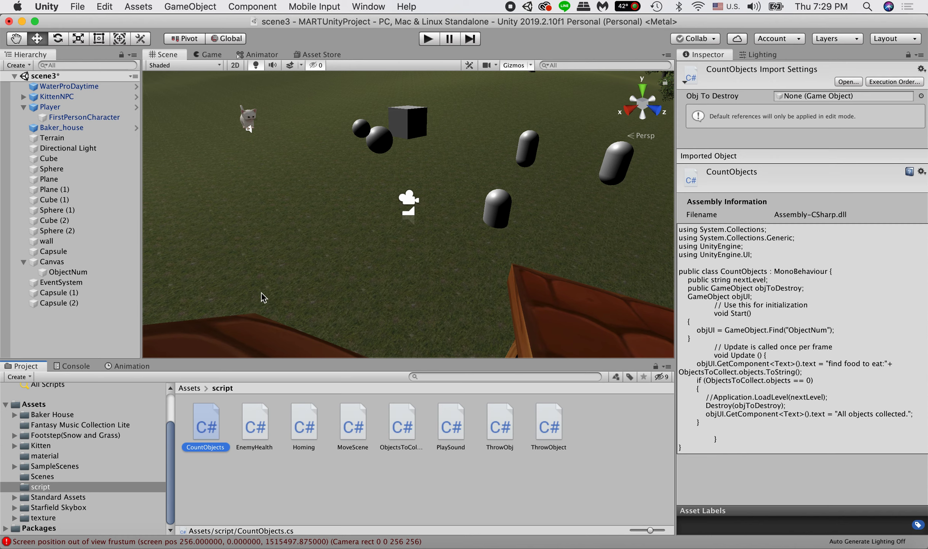
double_click(212, 425)
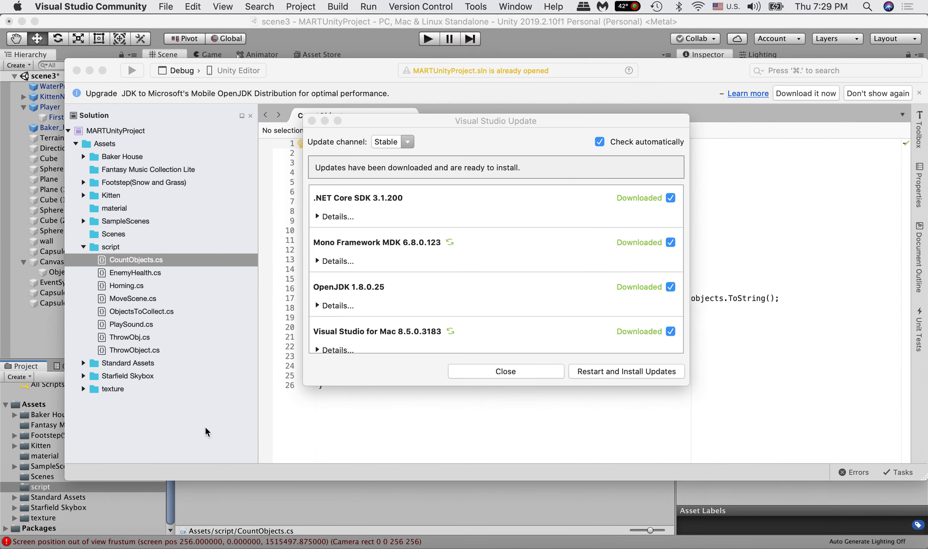
left_click(506, 370)
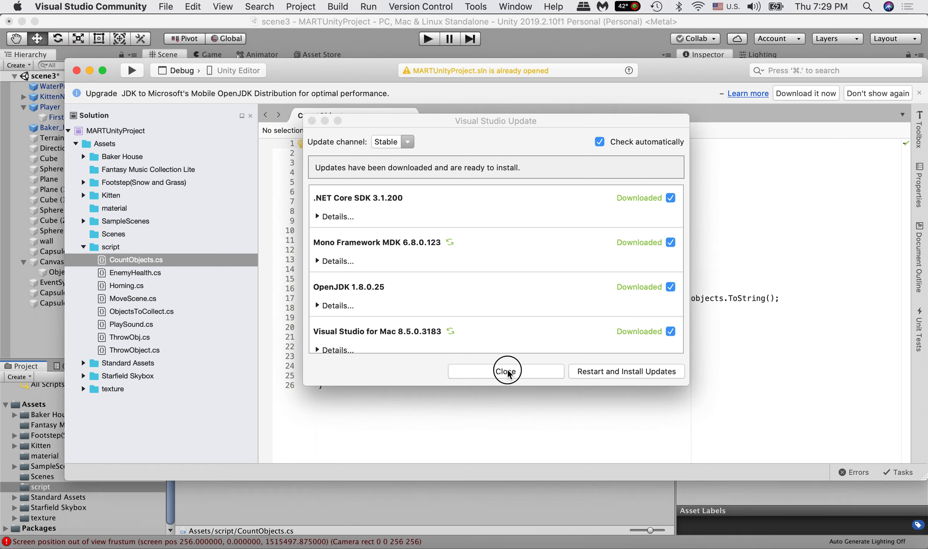
left_click_drag(316, 79, 310, 76)
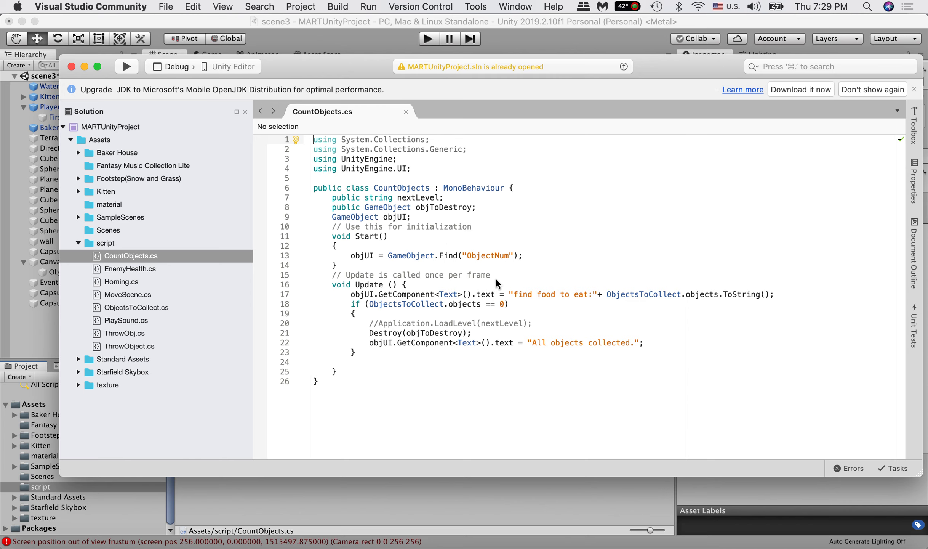
Change the counter message string in Update() to "find capsule:".
left_click_drag(519, 294, 539, 295)
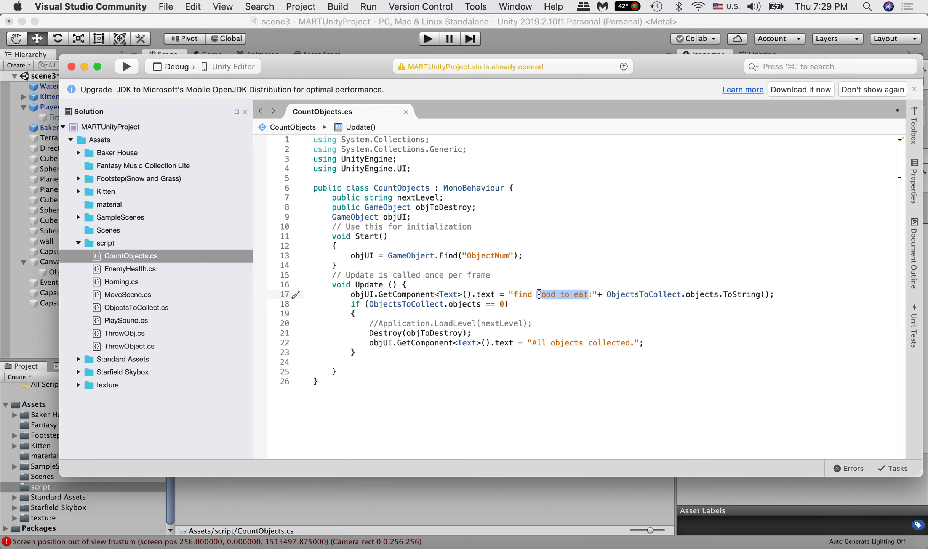
type("capsu")
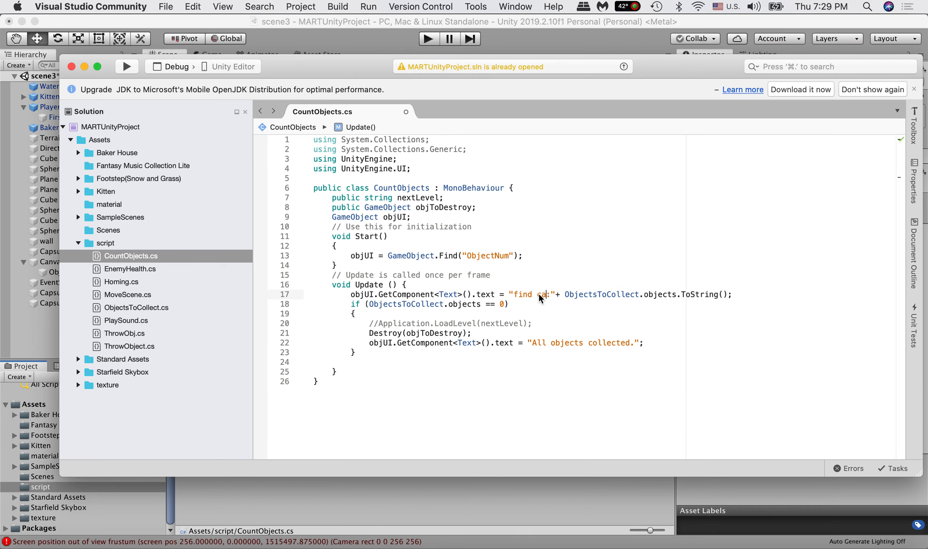
type("al")
mouse_move(316, 71)
left_mouse_down()
mouse_move(354, 71)
mouse_move(324, 72)
left_mouse_up()
key("BackSpace")
key("BackSpace")
type("le")
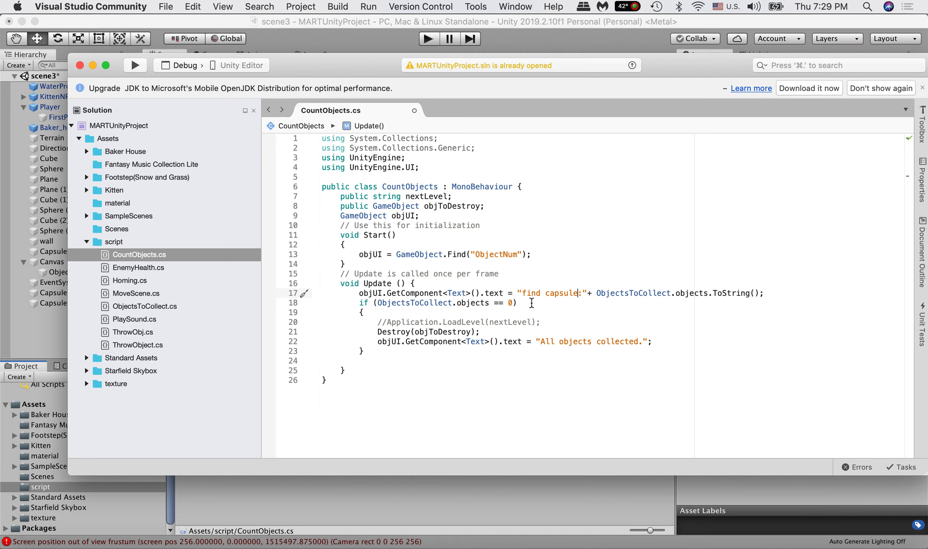
Review the "All objects collected." message, save CountObjects.cs, and switch back to Unity.
left_click_drag(541, 340, 632, 339)
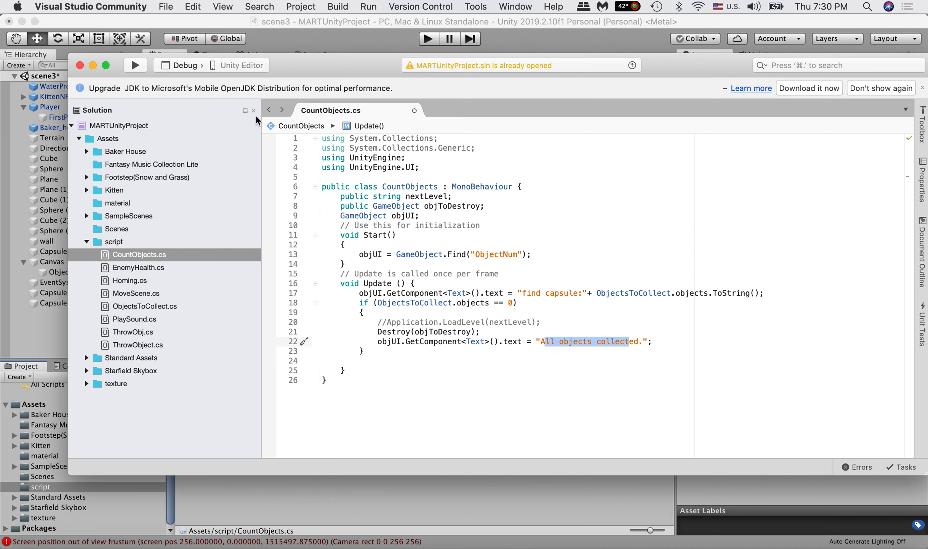
left_click(290, 67)
left_click_drag(290, 67, 269, 72)
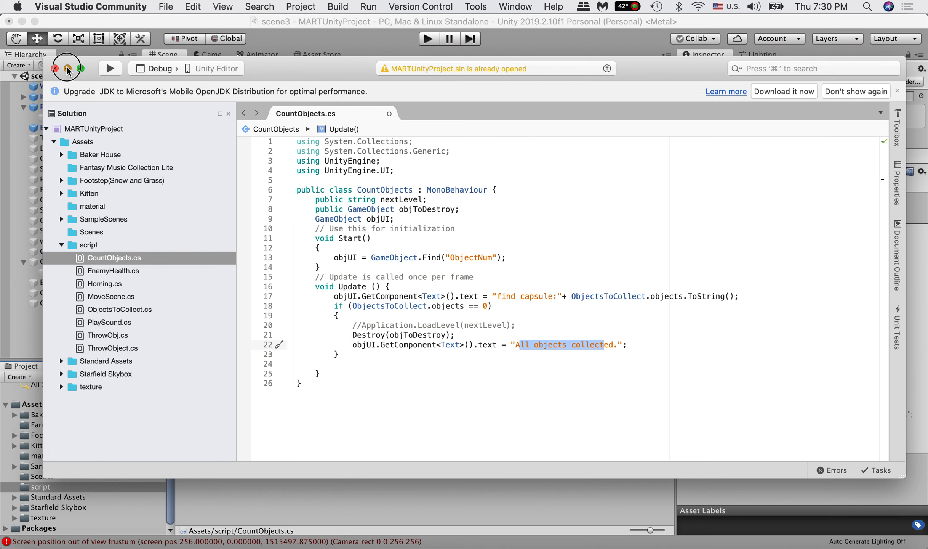
left_click(166, 7)
left_click(209, 101)
left_click(287, 52)
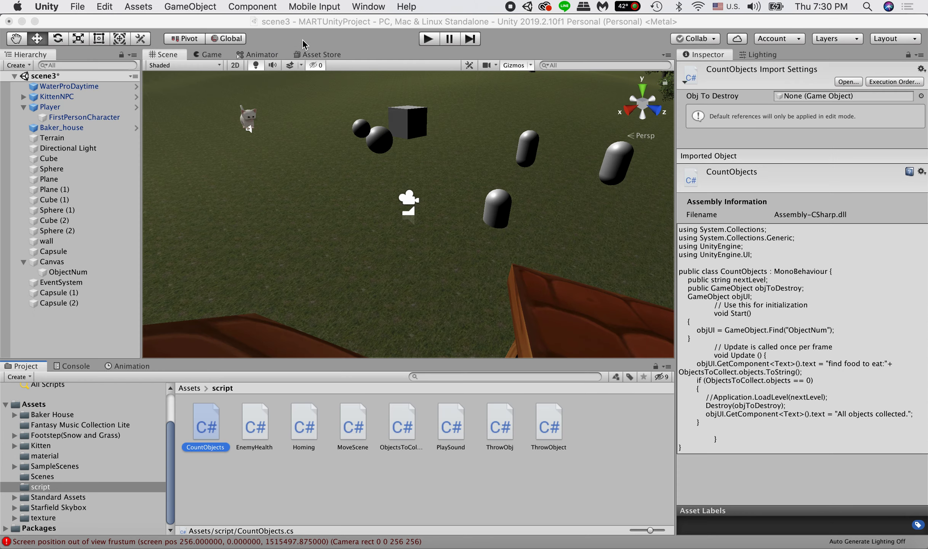
Run the game, collect a capsule to check the reworded counter text, and stop it.
left_click(428, 39)
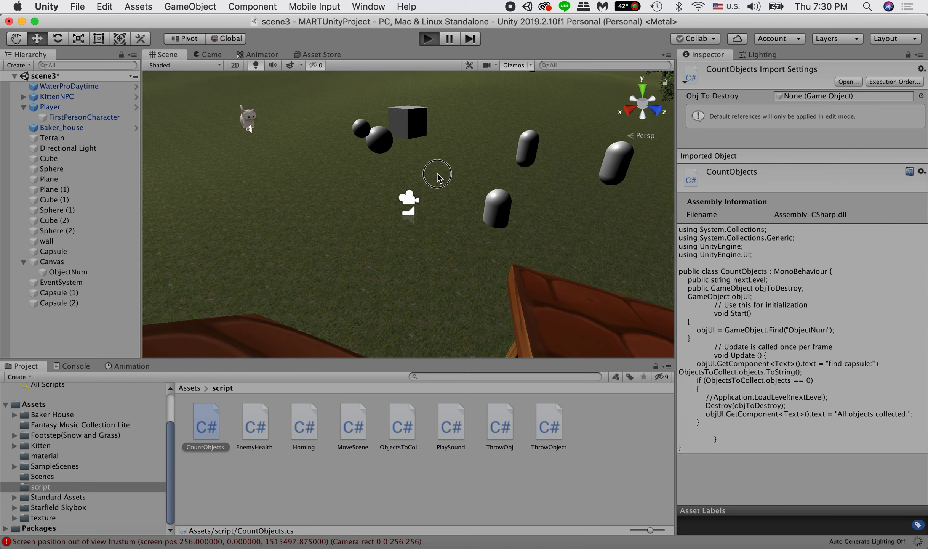
left_click(431, 41)
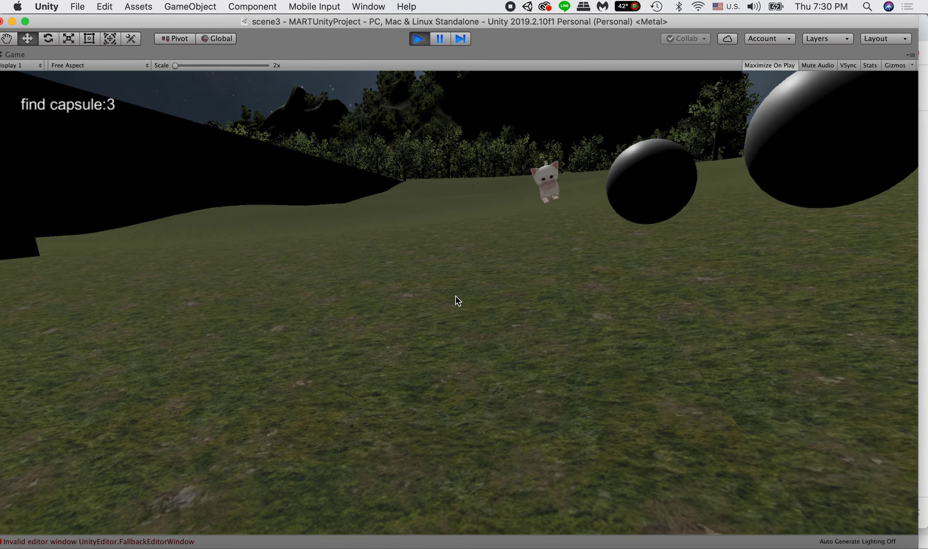
key("w")
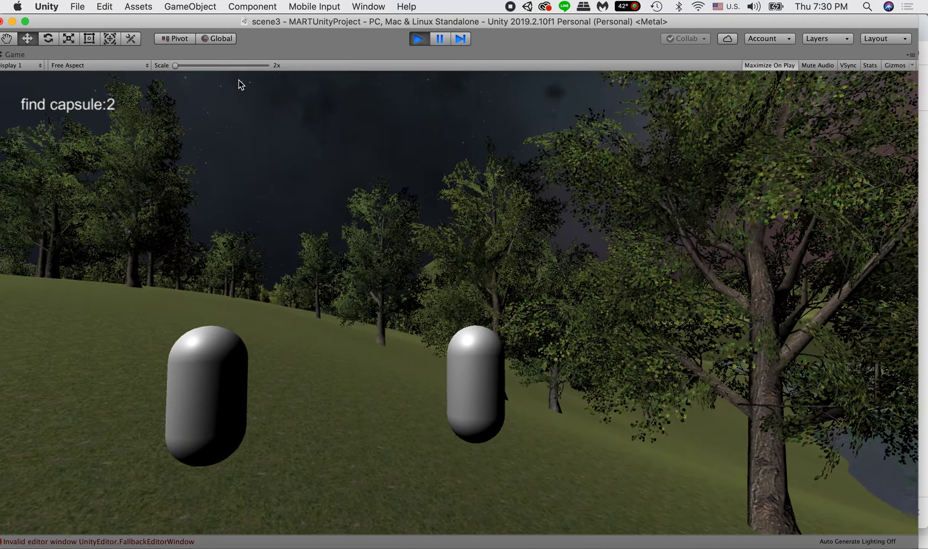
key("super+p")
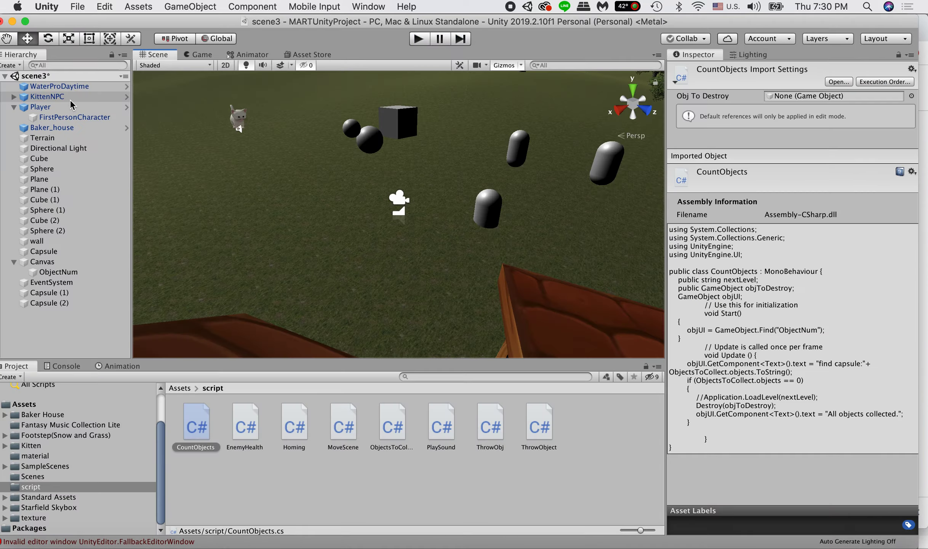
Duplicate Capsule (2) and move the copy along the Z axis to about 550.95.
left_click(497, 205)
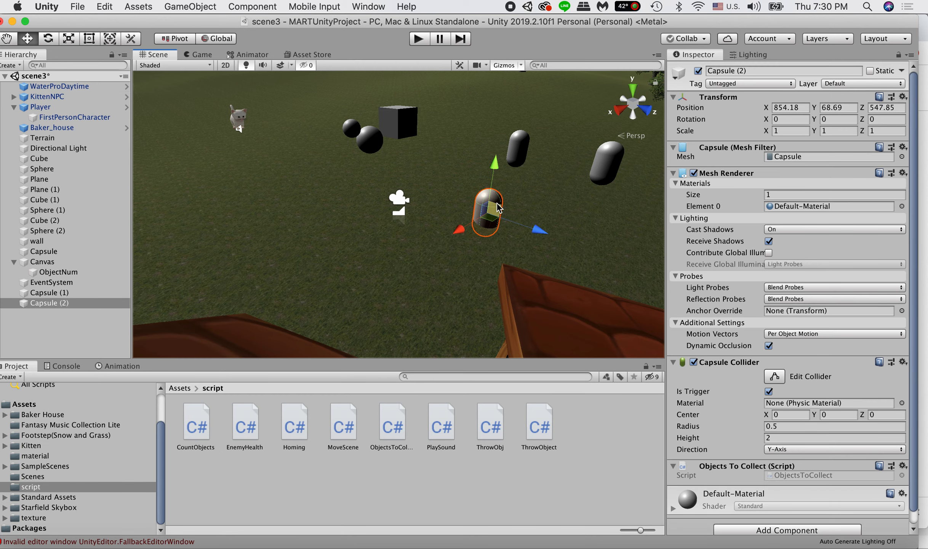
mouse_move(497, 216)
left_mouse_down("alt")
mouse_move(532, 215)
mouse_move(510, 217)
left_mouse_up("alt")
key("super+d")
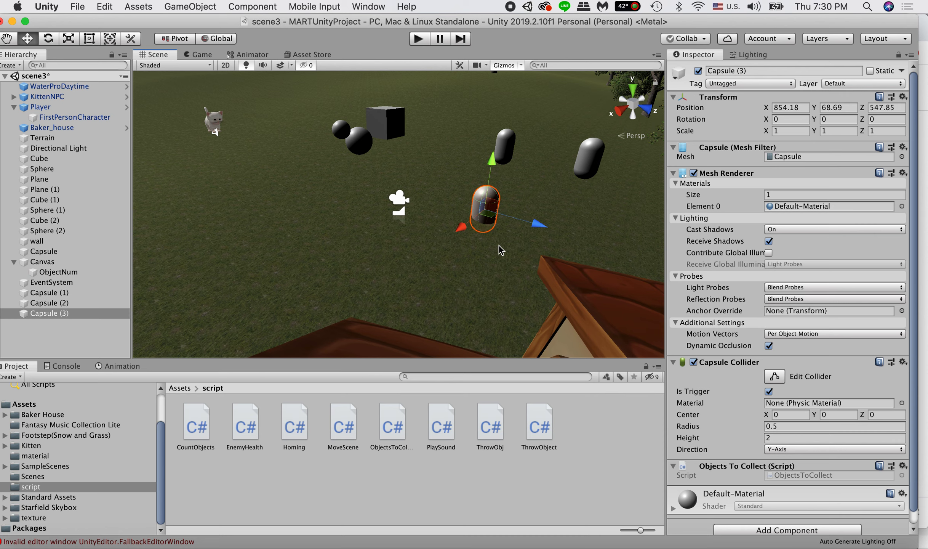
left_click_drag(529, 225, 604, 235)
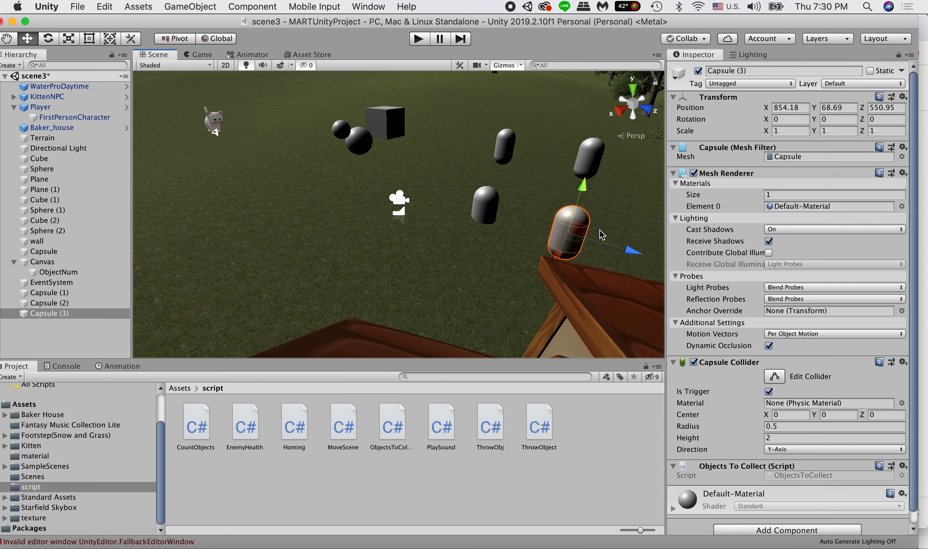
Duplicate the capsule nearest the large cube and move the copy away from the original.
left_click(506, 157)
key("super+d")
left_click_drag(507, 156, 508, 132)
Run the game, collect two capsules to check that the counter goes down, and stop it.
left_click(420, 44)
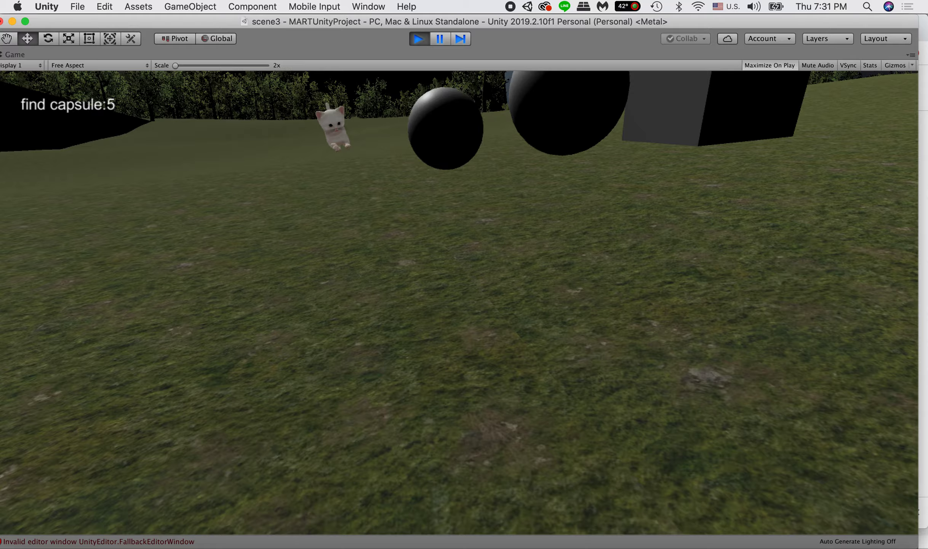
key("w")
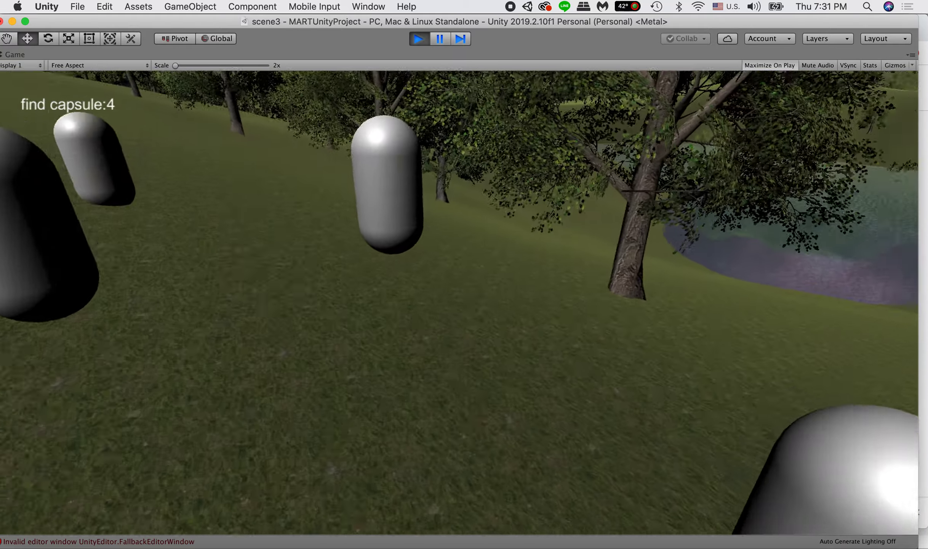
key("w")
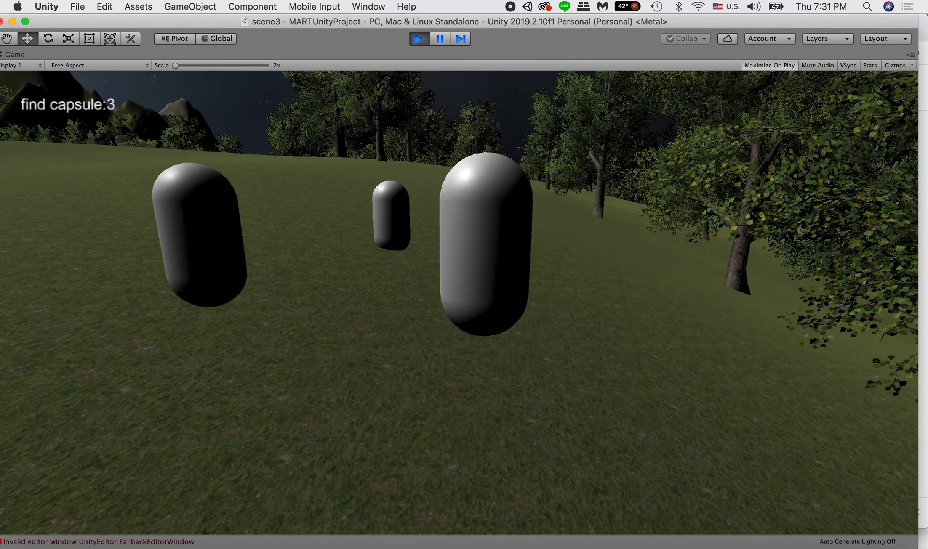
key("Escape")
left_click(421, 39)
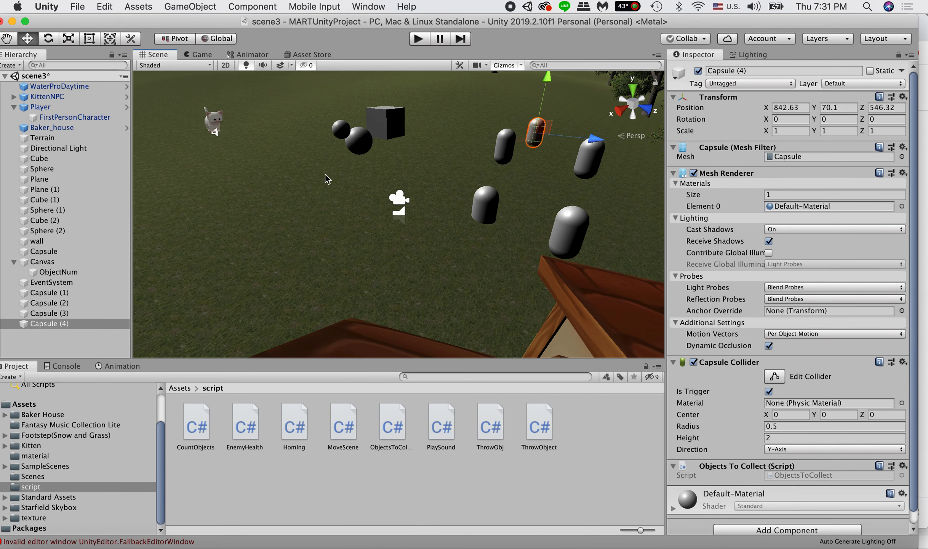
Open CountObjects.cs and review the Destroy(objToDestroy) and message lines that run when no objects remain.
double_click(196, 423)
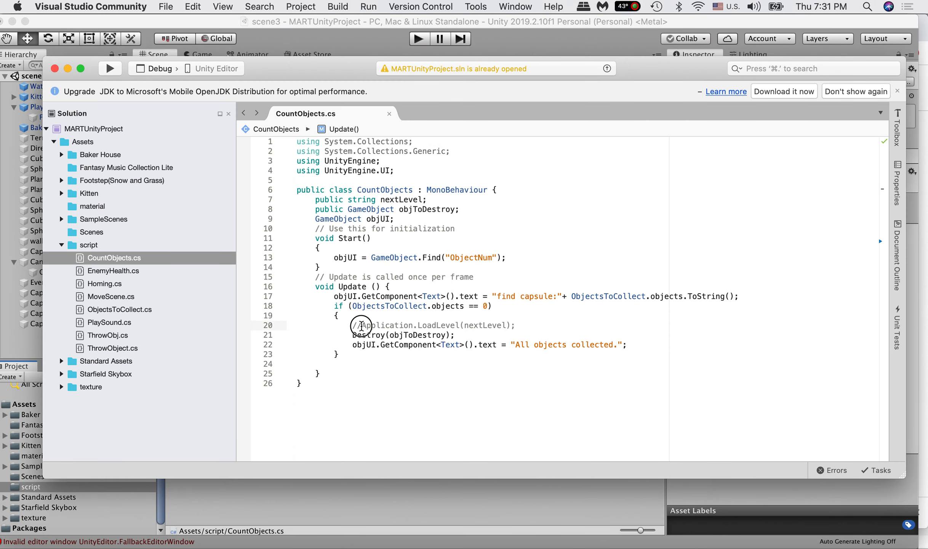
left_click_drag(361, 325, 474, 345)
left_click(420, 344)
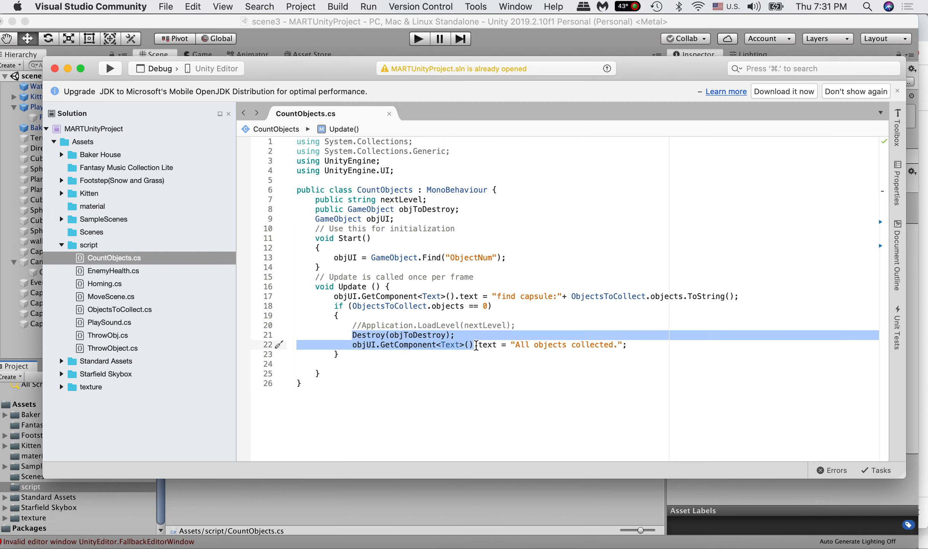
left_click(373, 346)
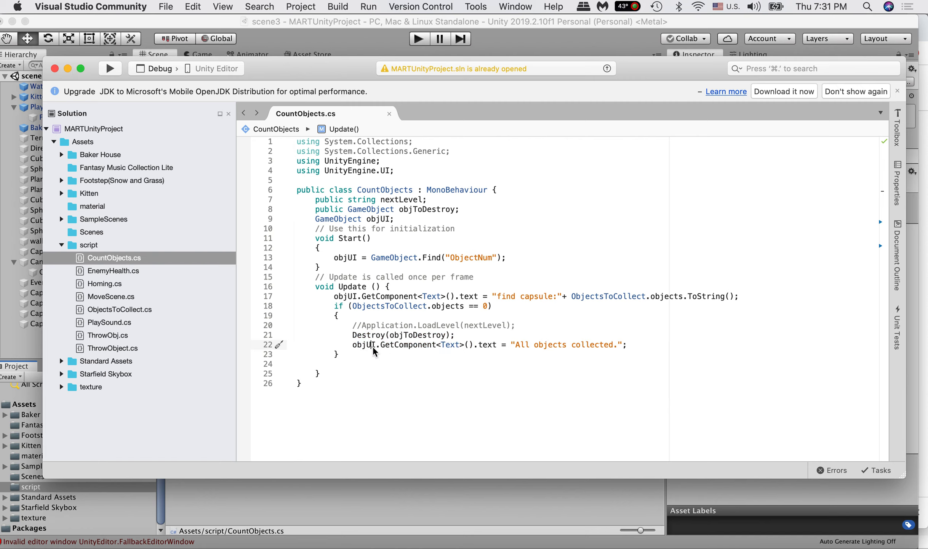
Try uncommenting the Application.LoadLevel(nextLevel) line, restore its // marks, and minimise the script editor to return to Unity.
left_click(362, 326)
key("BackSpace")
key("BackSpace")
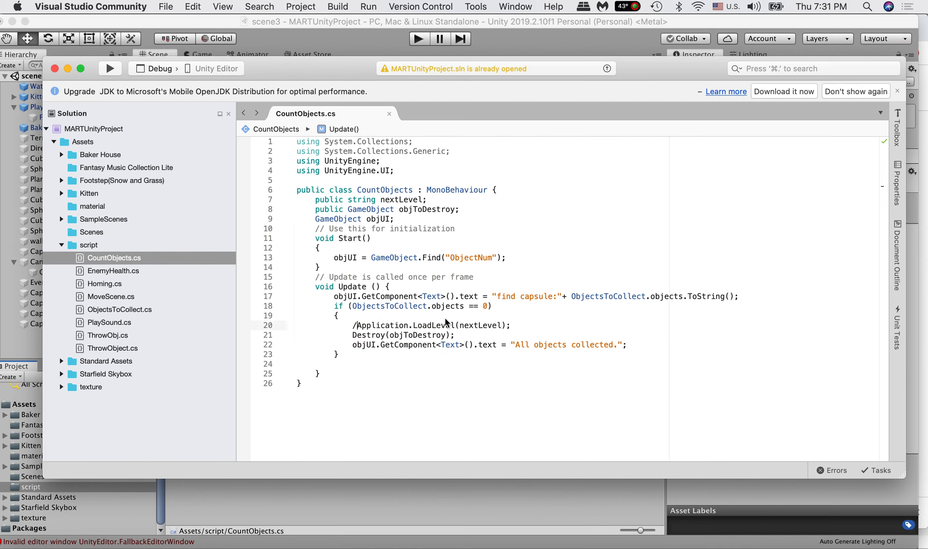
type("//")
key("BackSpace")
key("BackSpace")
type("//")
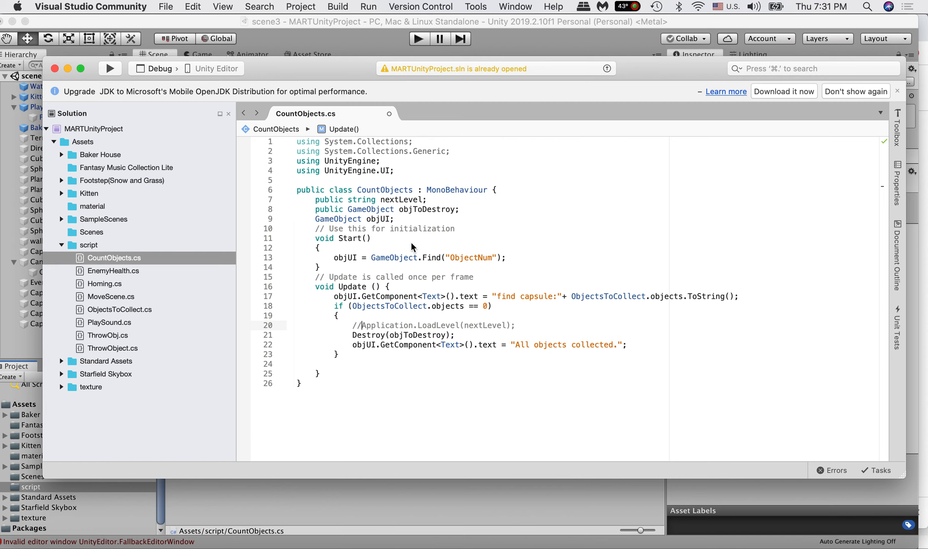
left_click(67, 69)
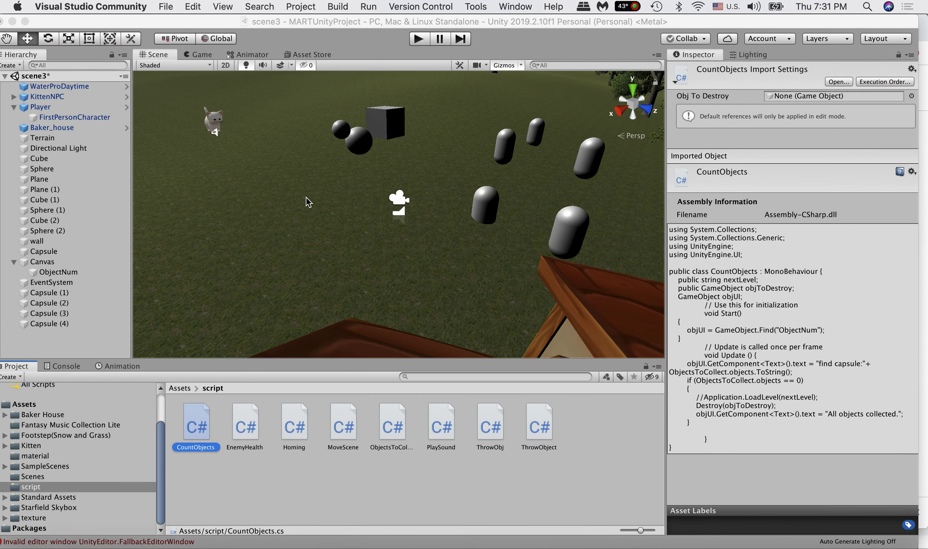
Assign the wall object as Obj To Destroy in the Count Objects script on EventSystem.
left_click(43, 288)
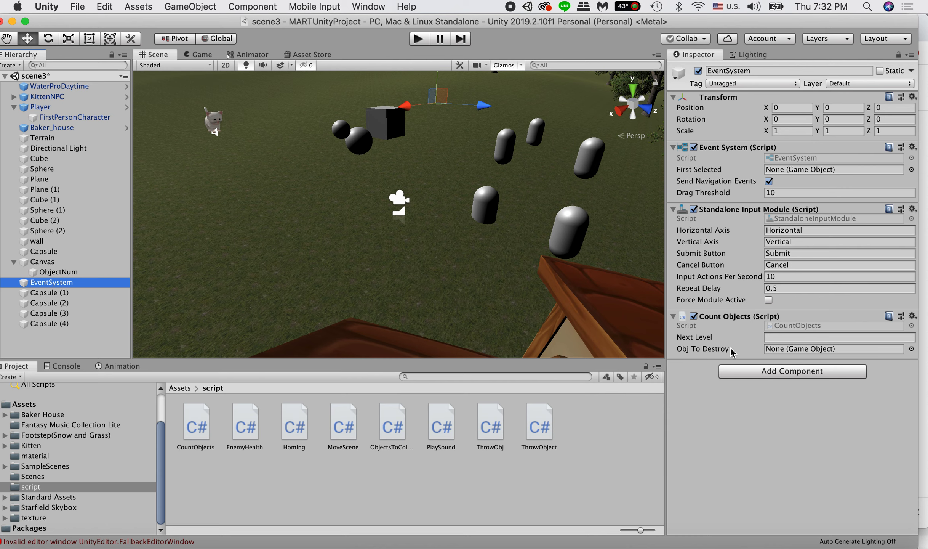
scroll(324, 210, "down", 5)
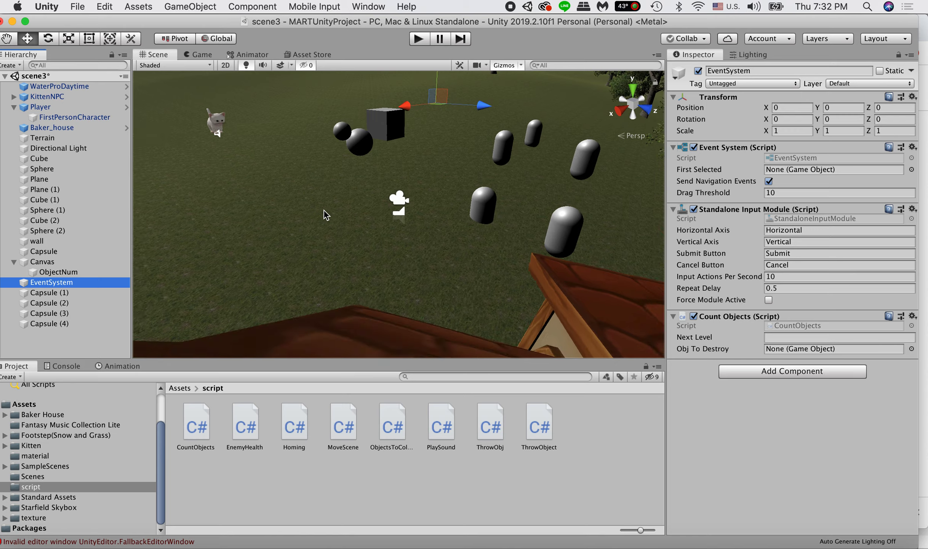
left_click_drag(294, 204, 85, 211, "alt")
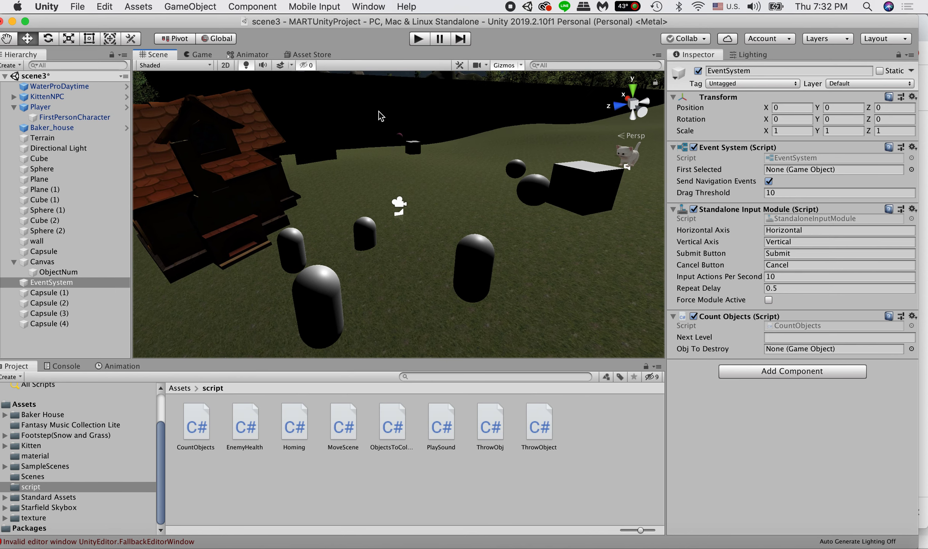
left_click(373, 104)
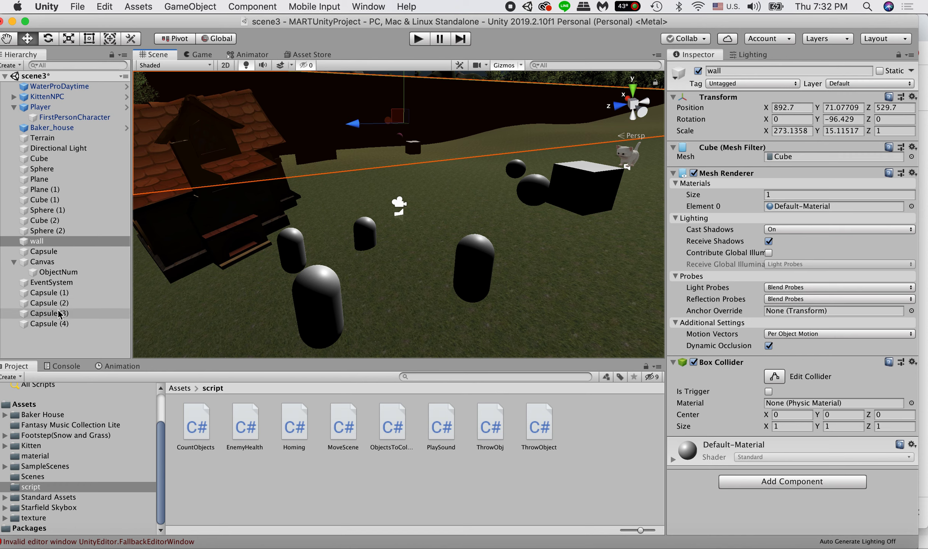
left_click(53, 272)
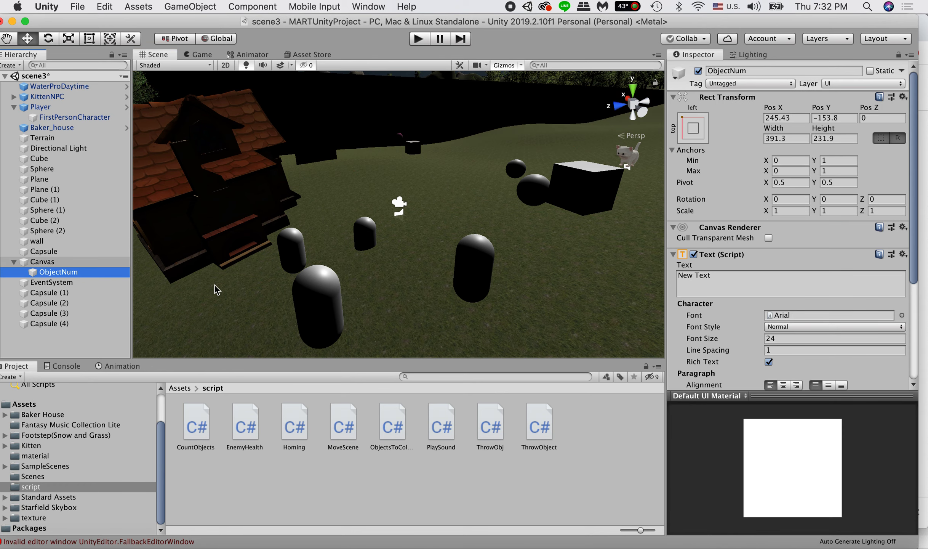
left_click(53, 282)
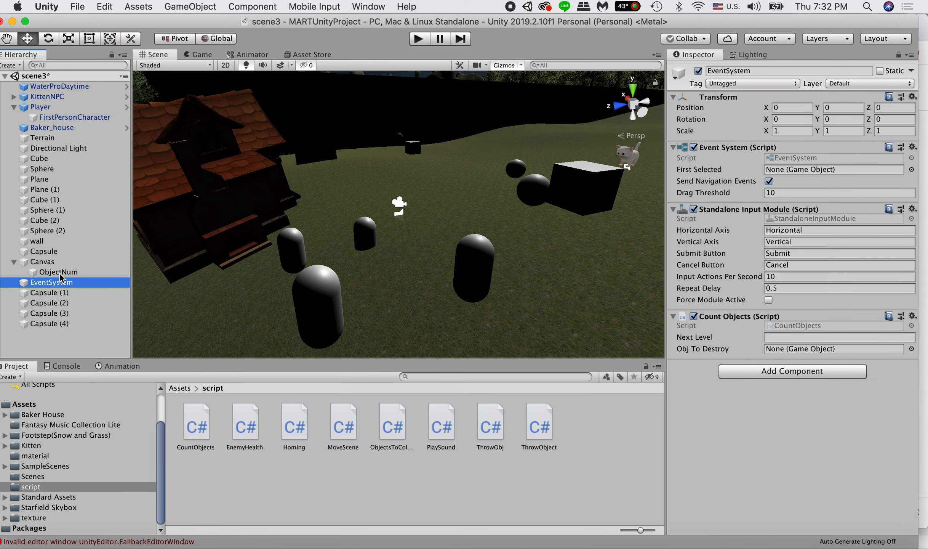
left_click_drag(41, 240, 460, 284)
left_click_drag(805, 337, 787, 351)
Run the game and collect capsules to test the wall's removal once all are found.
left_click(419, 39)
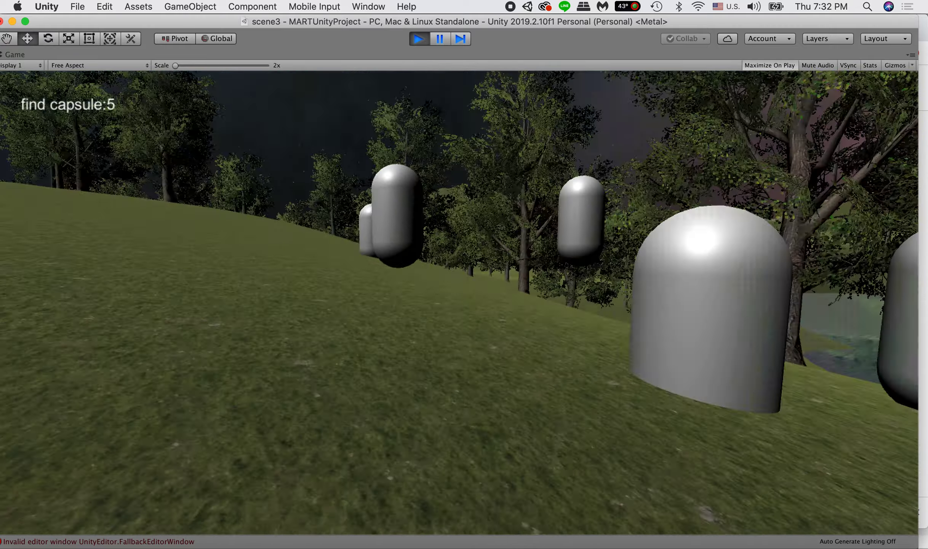
key("w")
key("w")
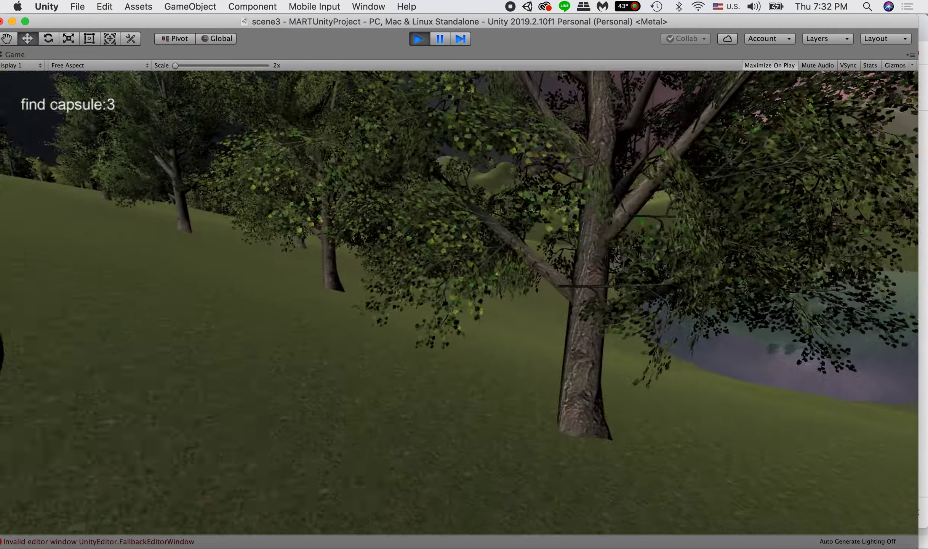